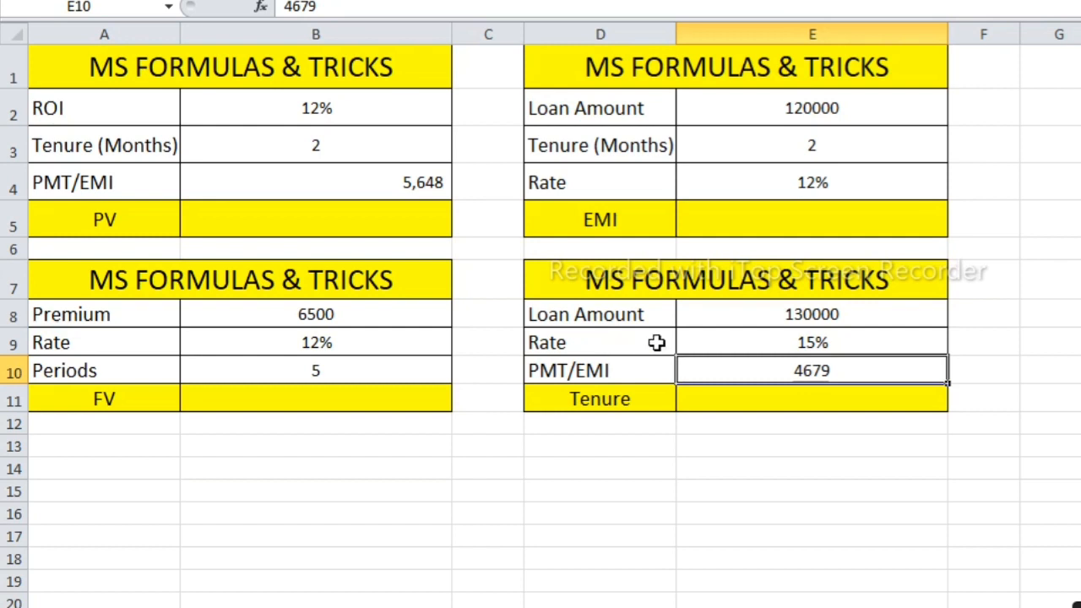
Step: Review the labels of the four loan and premium tables, including the PV, EMI, FV and Tenure result rows
left_click(156, 176)
left_click(335, 271)
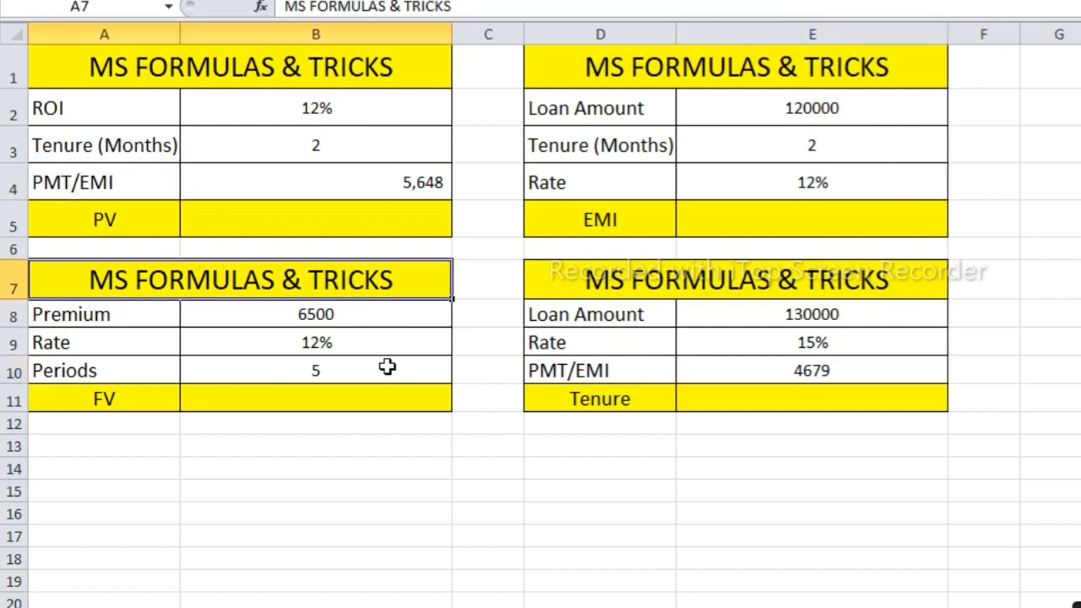
left_click(386, 368)
left_click(650, 348)
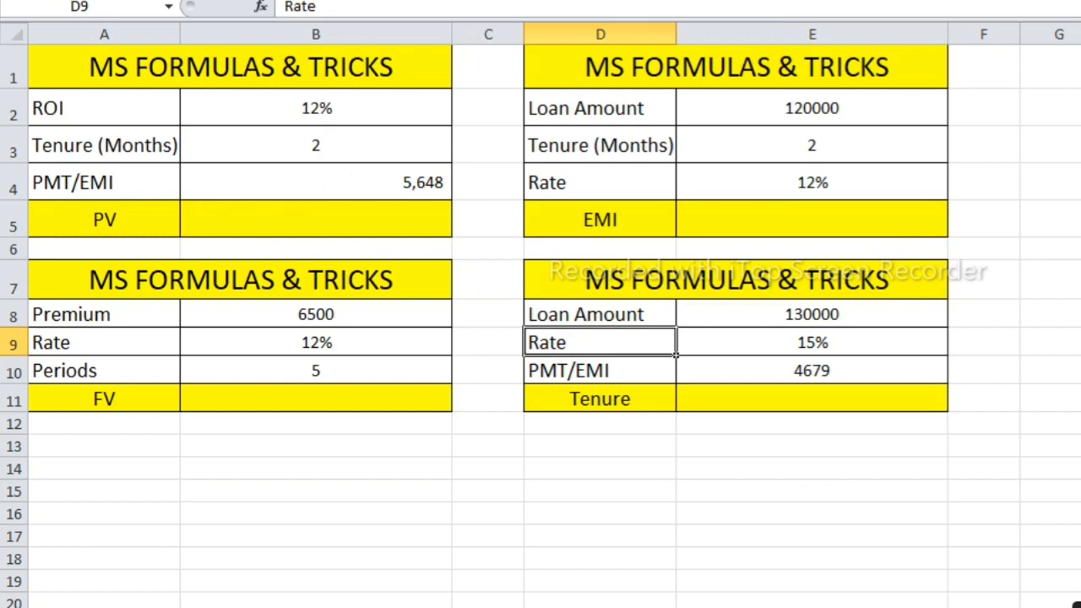
left_click(336, 208)
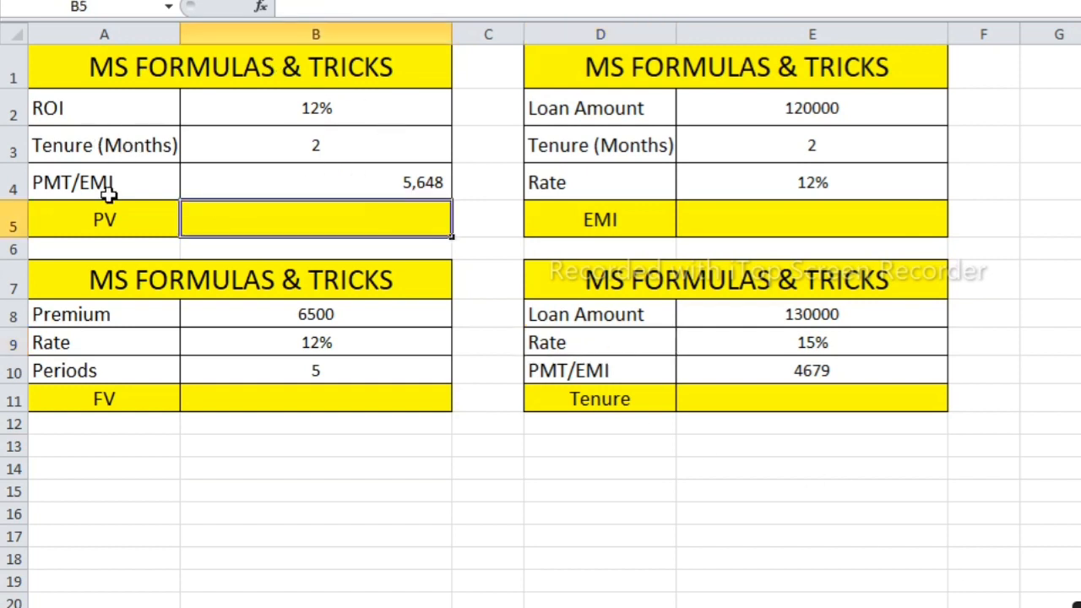
left_click(113, 222)
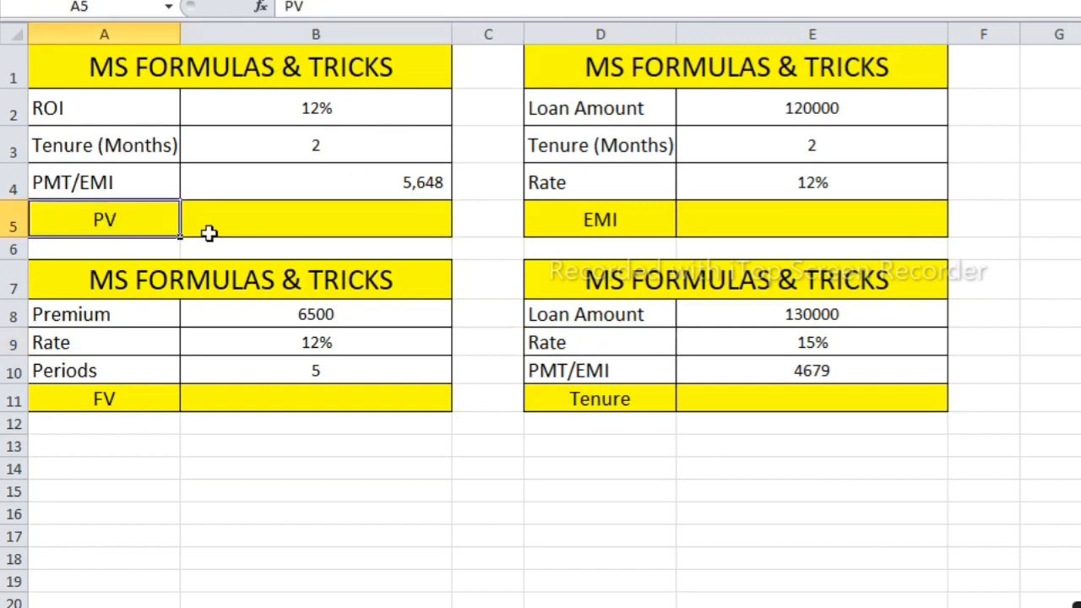
left_click(567, 221)
left_click(108, 405)
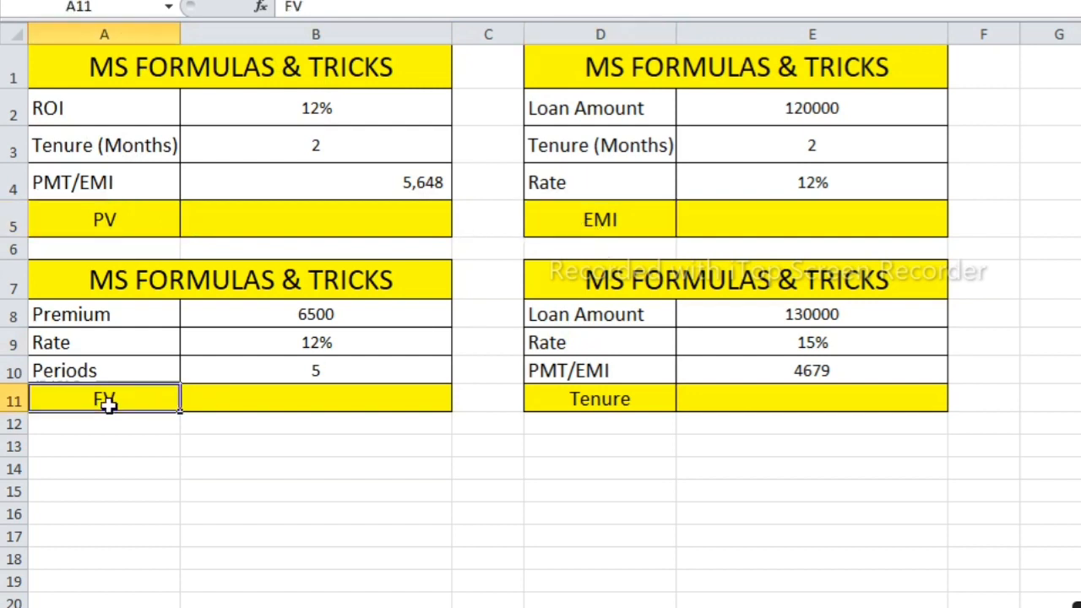
left_click(661, 405)
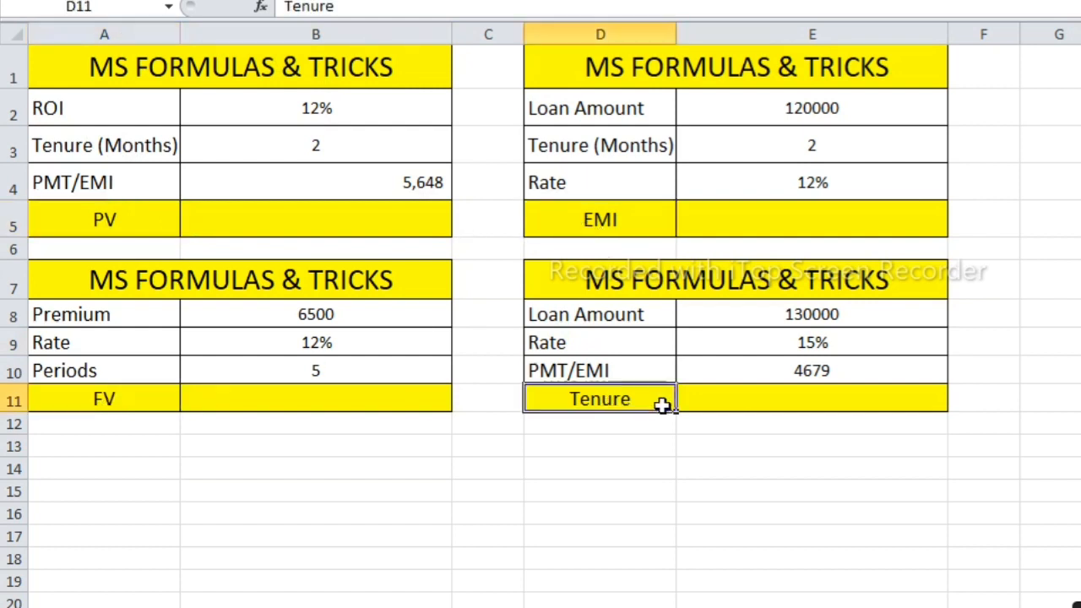
left_click(775, 401)
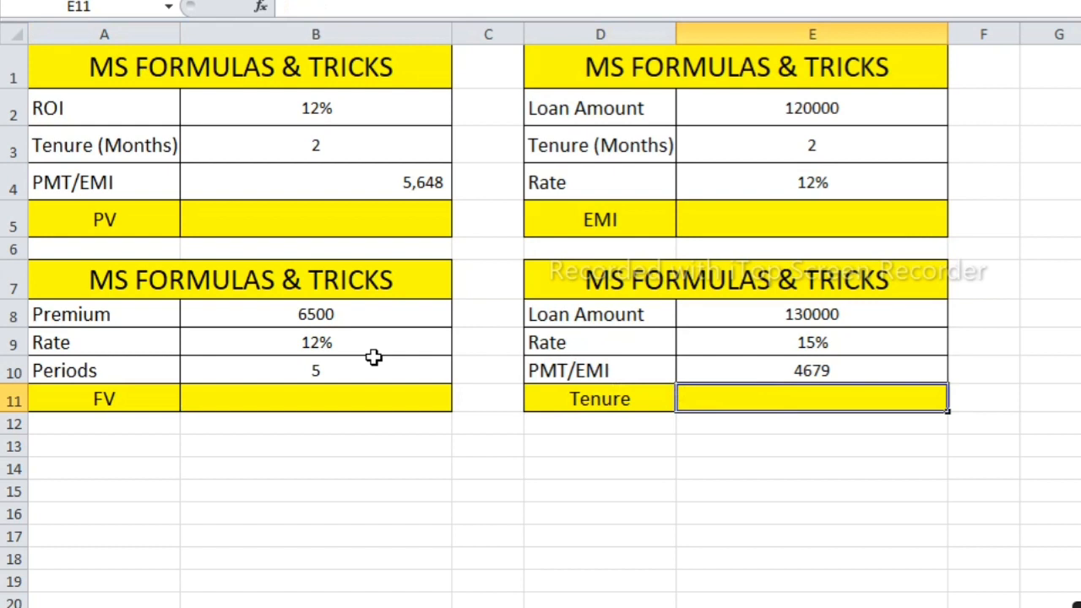
Step: Examine the input values of each of the four tables together with their empty result cells
left_click_drag(388, 110, 404, 217)
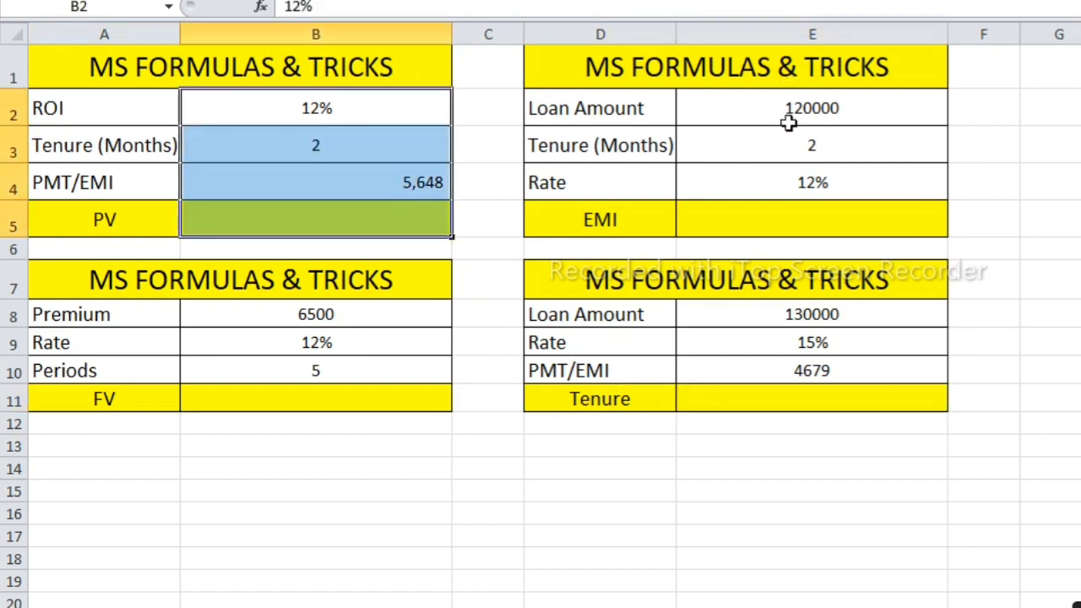
left_click_drag(781, 108, 811, 222)
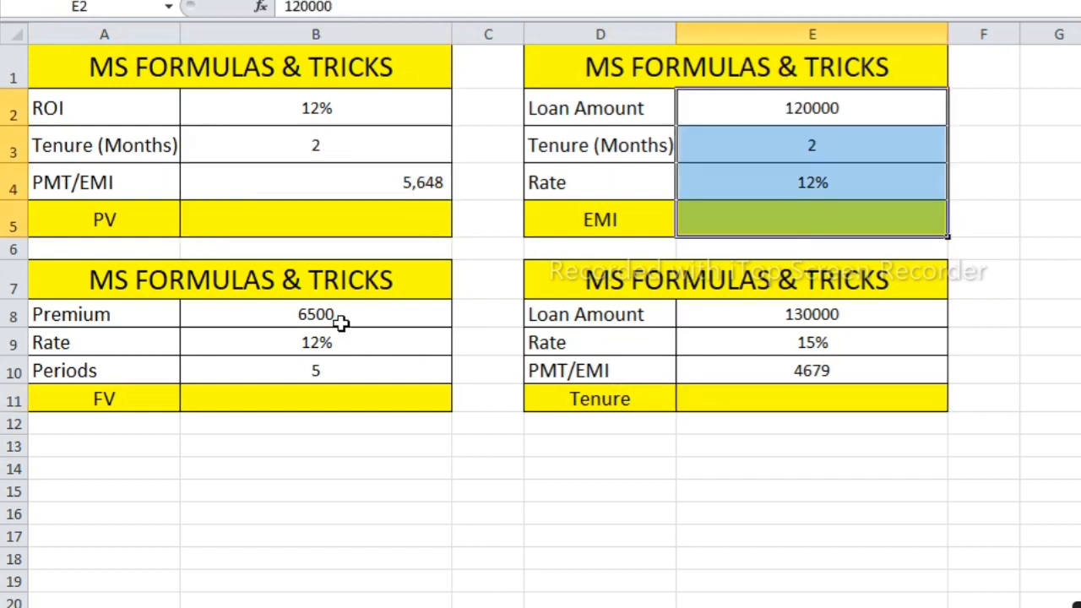
left_click_drag(340, 321, 347, 372)
left_click(402, 398)
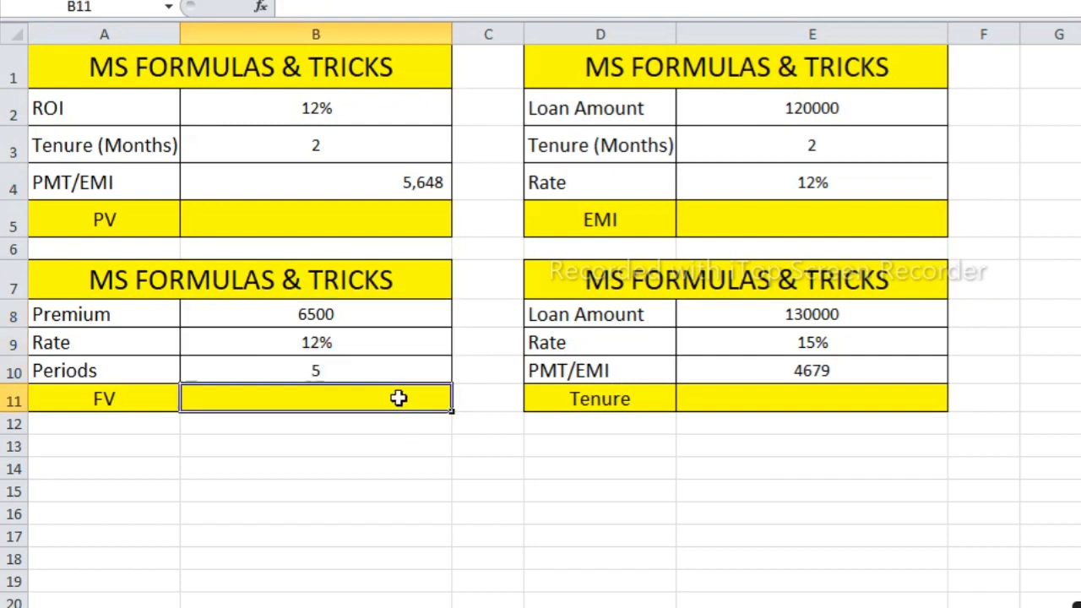
left_click(723, 408)
left_click(352, 371)
left_click(329, 227)
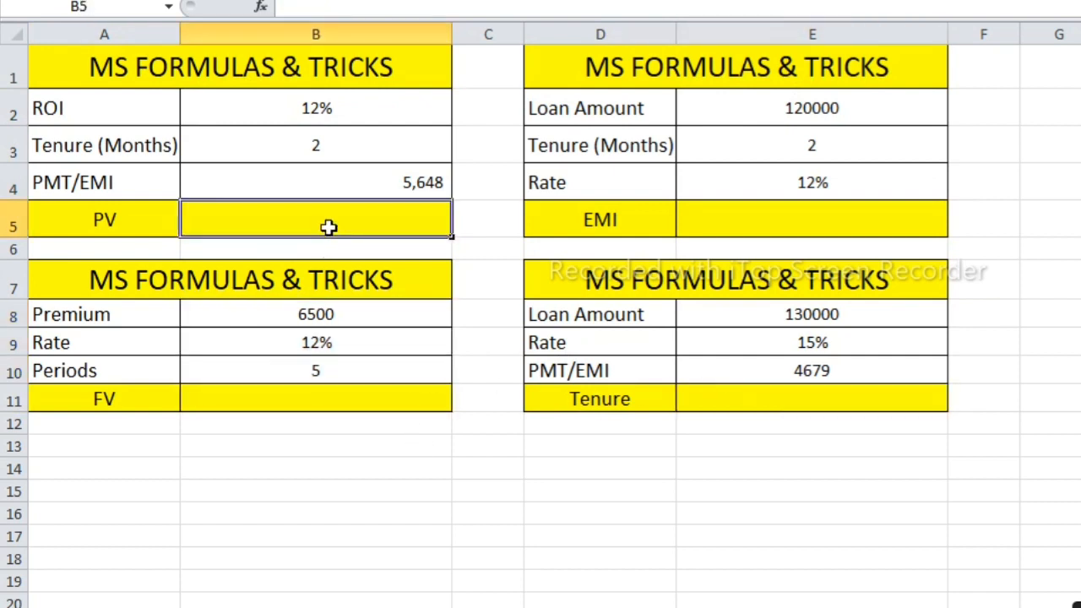
left_click(303, 393)
left_click(660, 380)
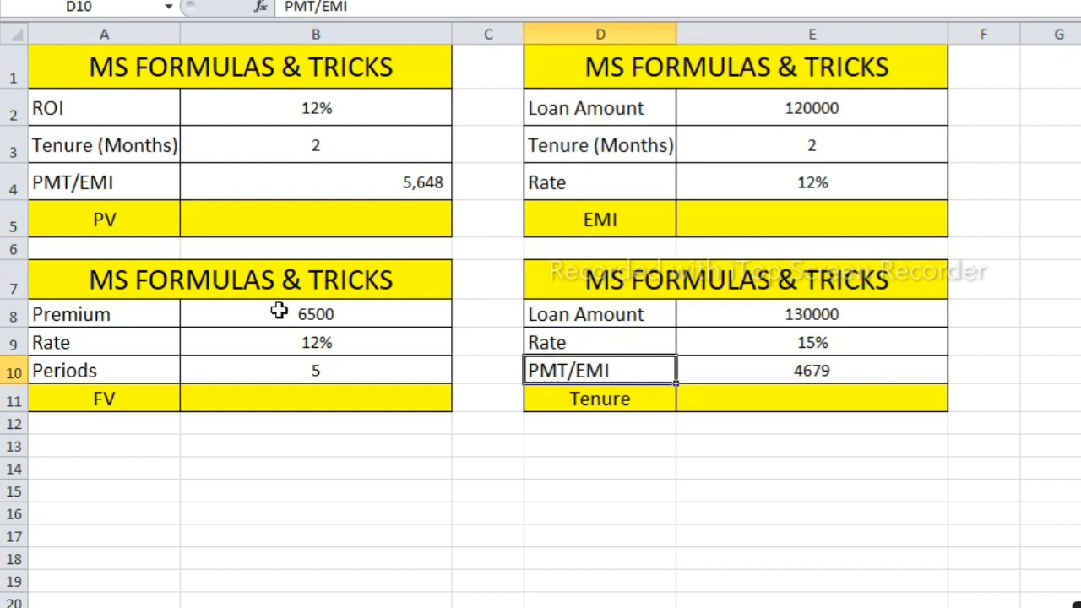
left_click(283, 404)
Step: Enter Debit in cell B14 and a minus sign next to it in C14
left_click(355, 459)
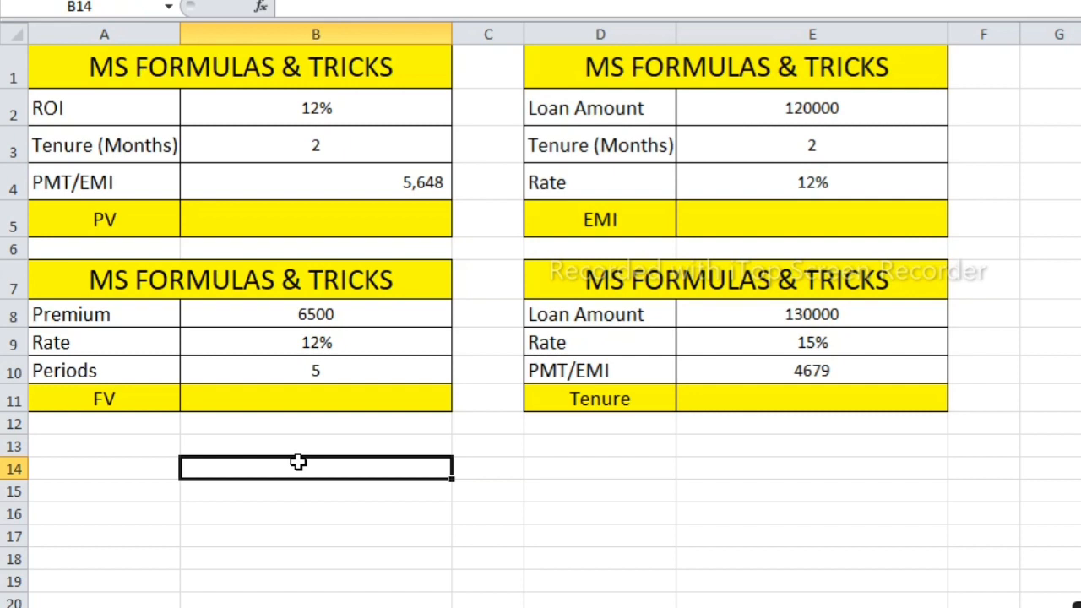
type("Debit")
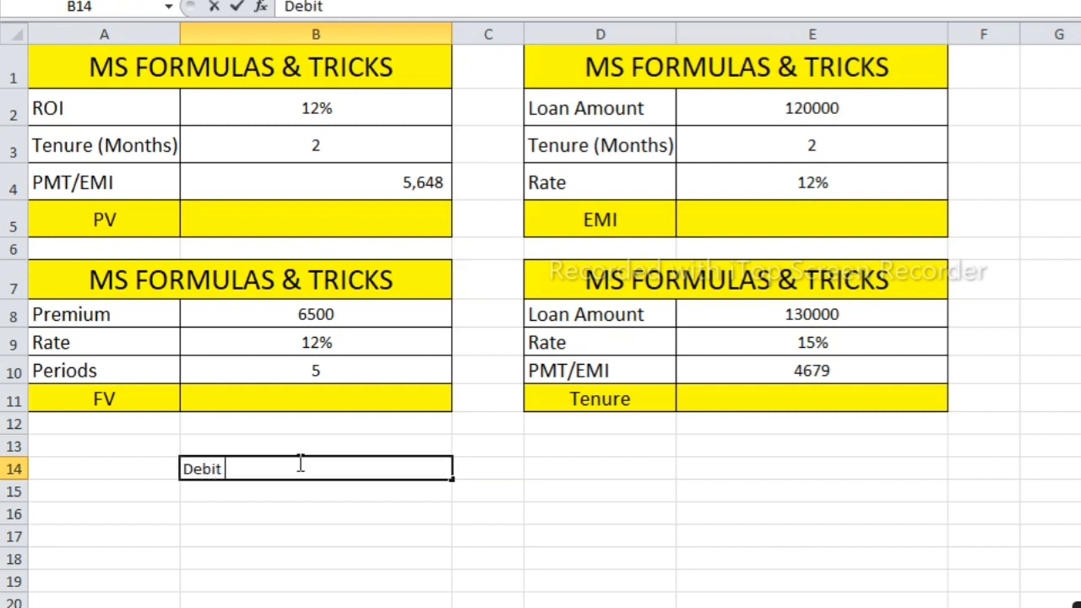
key("Tab")
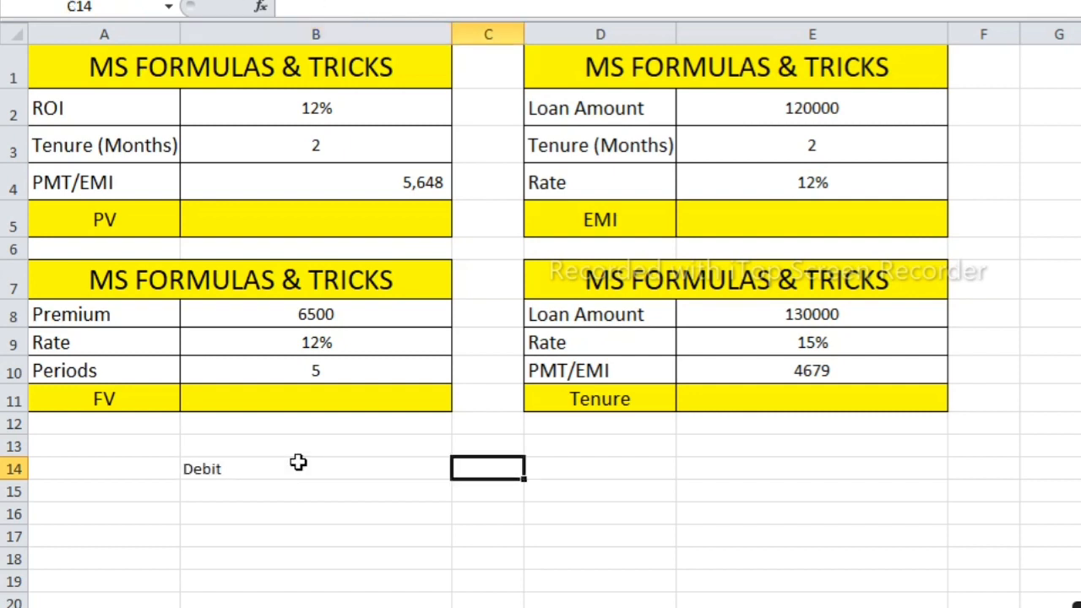
type("-")
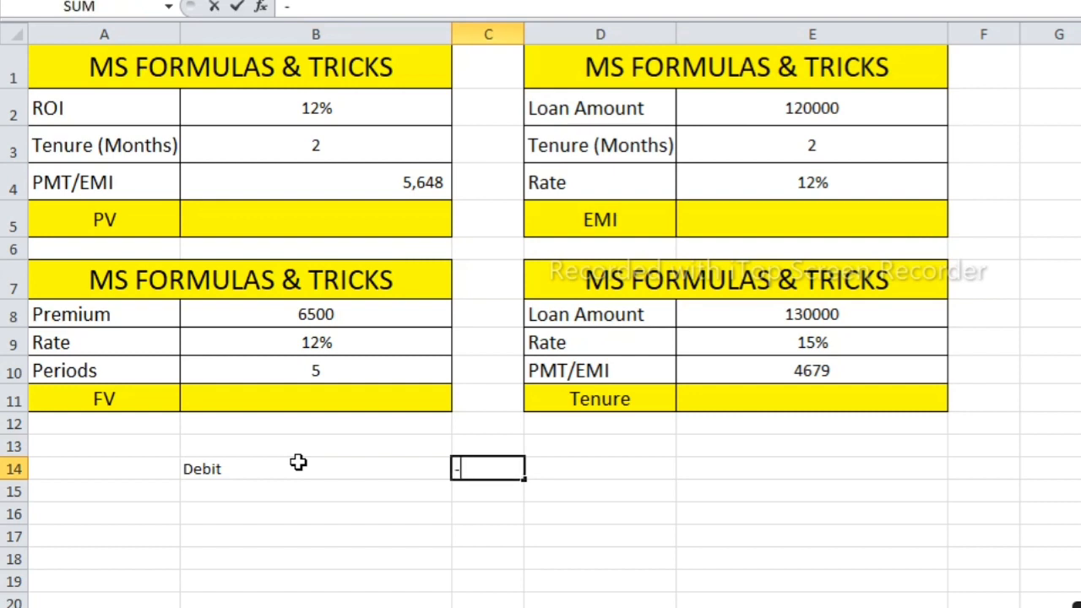
key("Return")
Step: Enter Credit in cell B15 under the Debit label, finishing with the cell beside it selected
key("Left")
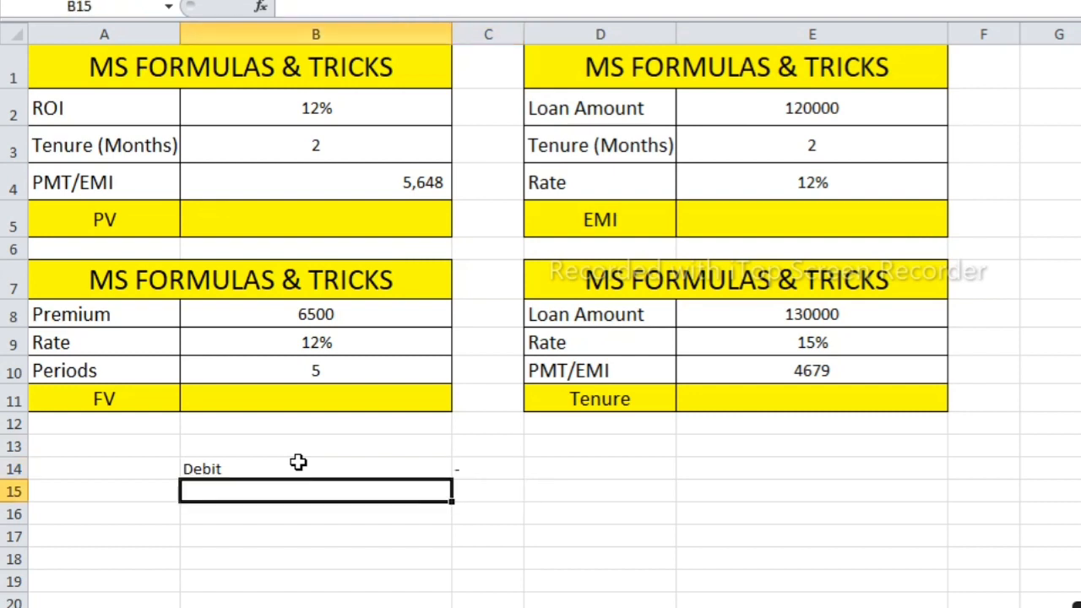
type("Cret")
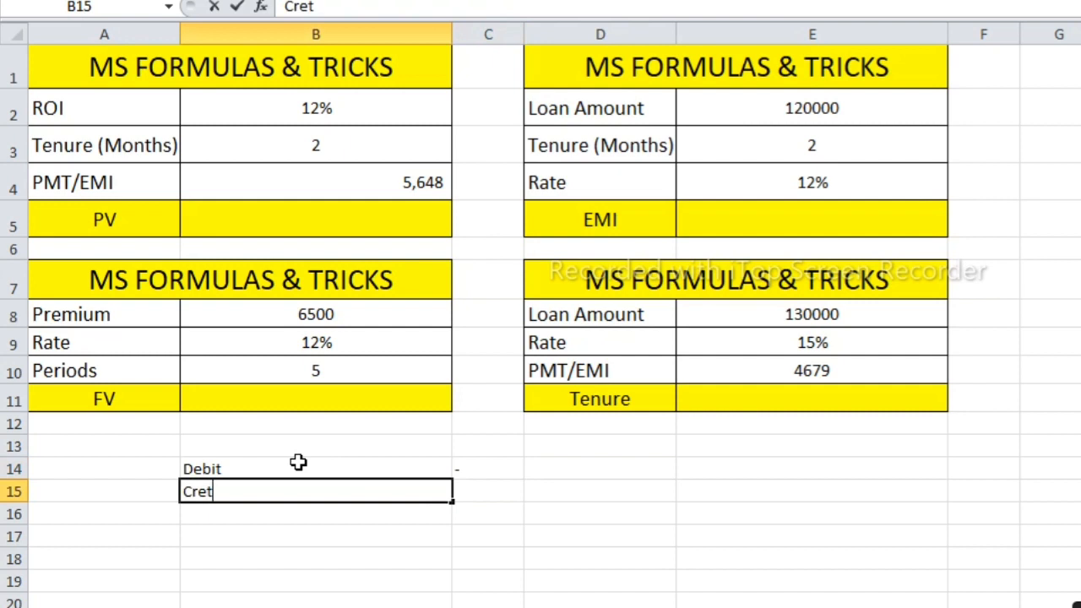
key("BackSpace")
type("dit")
key("Return")
key("Right")
key("Up")
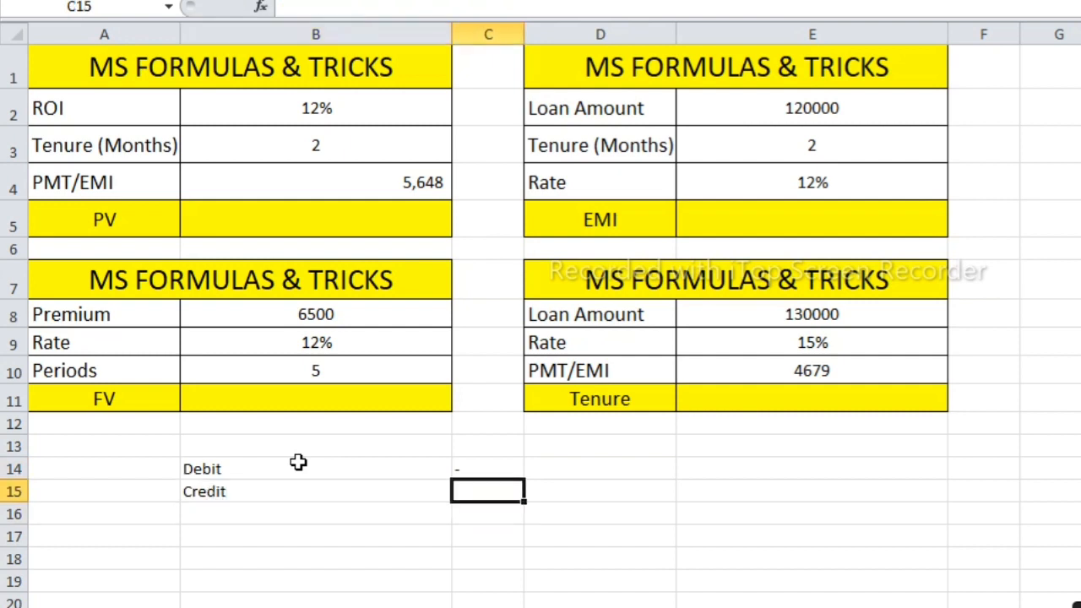
type("=")
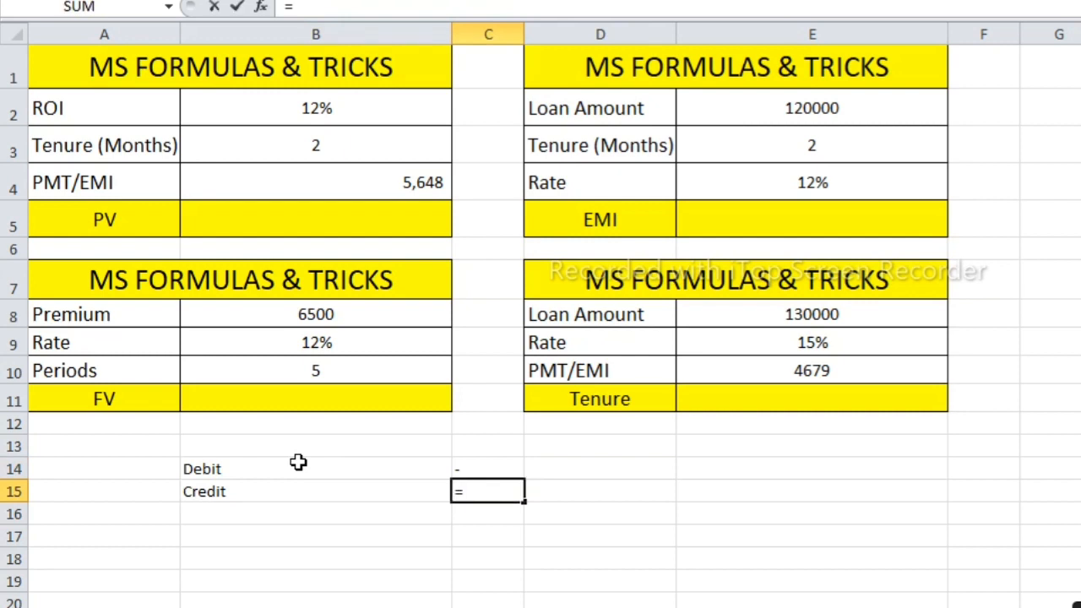
key("BackSpace")
type("+C15")
key("BackSpace")
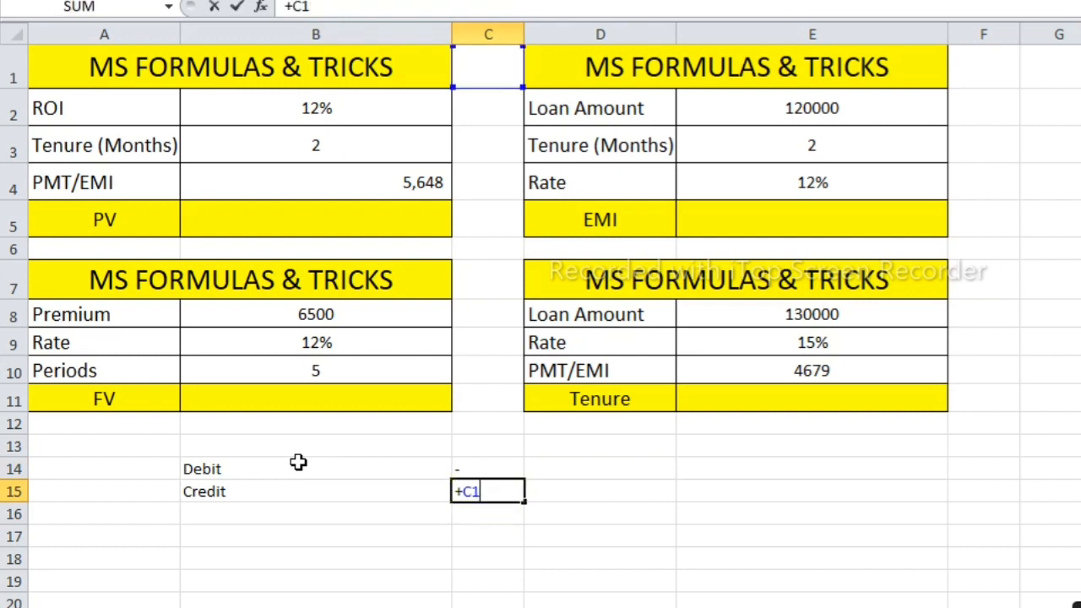
key("BackSpace")
key("BackSpace")
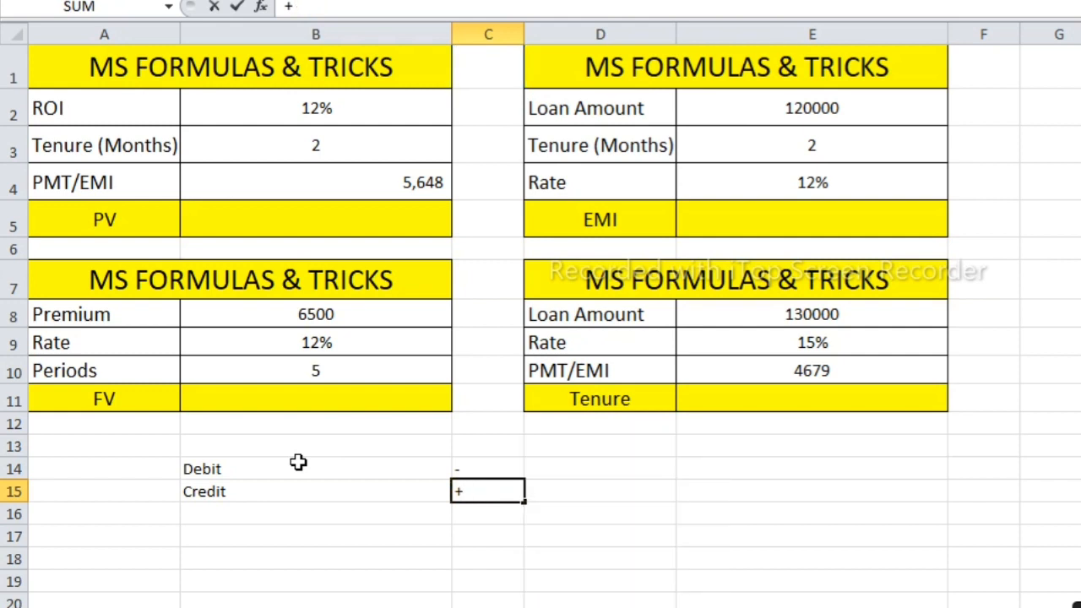
left_click(613, 550)
key("BackSpace")
key("BackSpace")
key("BackSpace")
key("BackSpace")
Step: Enter a plus sign preceded by a space as text in cell C15, beside Credit
type("+")
key("Return")
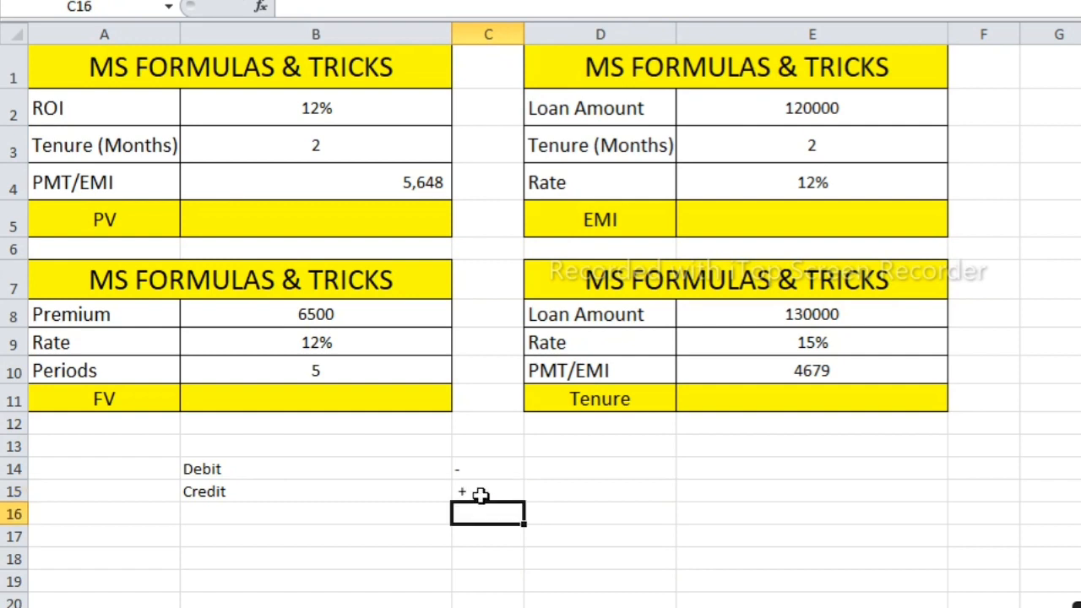
left_click(462, 491)
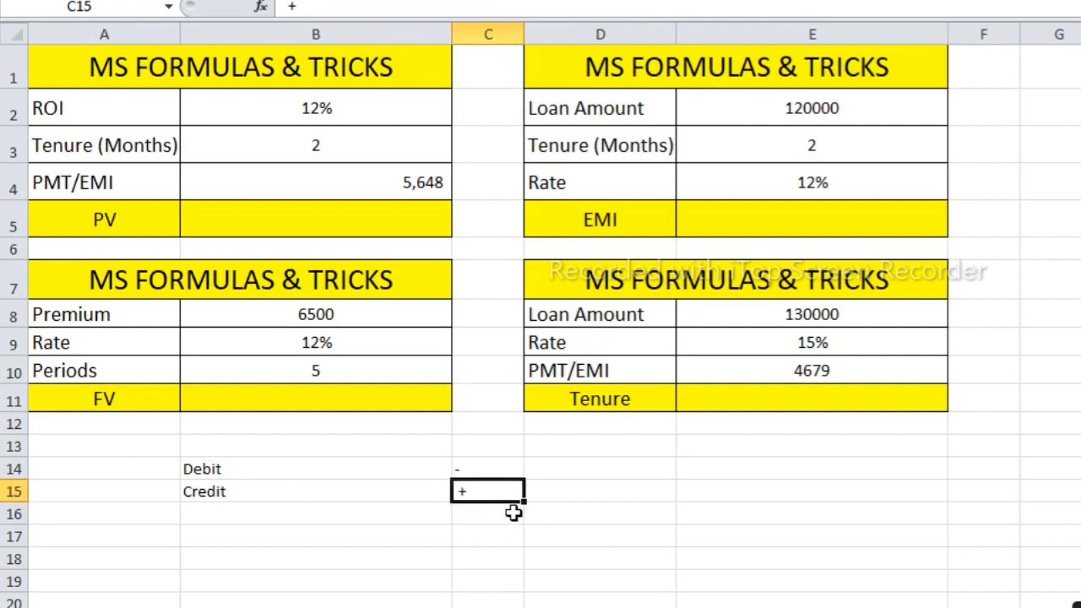
Step: Center the Debit and Credit cells B14:C15 and fill them with yellow
left_click_drag(210, 470, 474, 491)
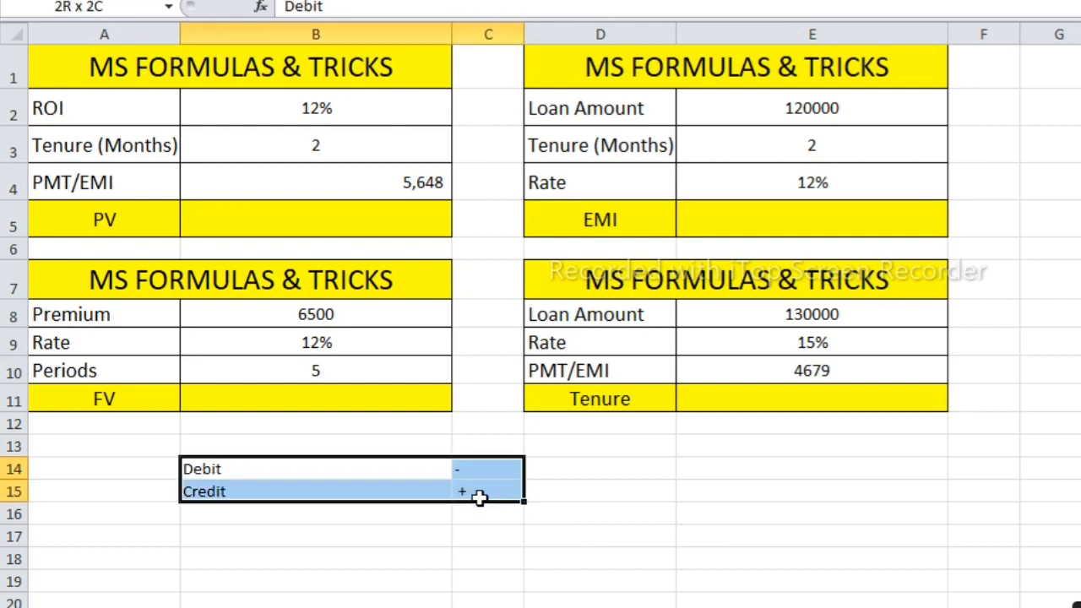
left_click(489, 2)
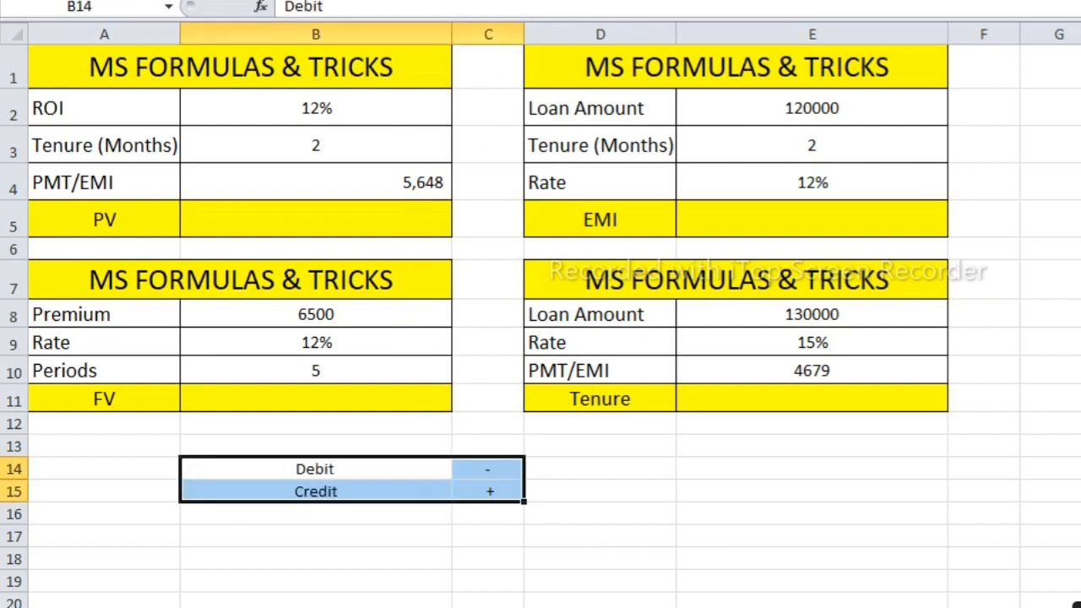
left_click(354, 2)
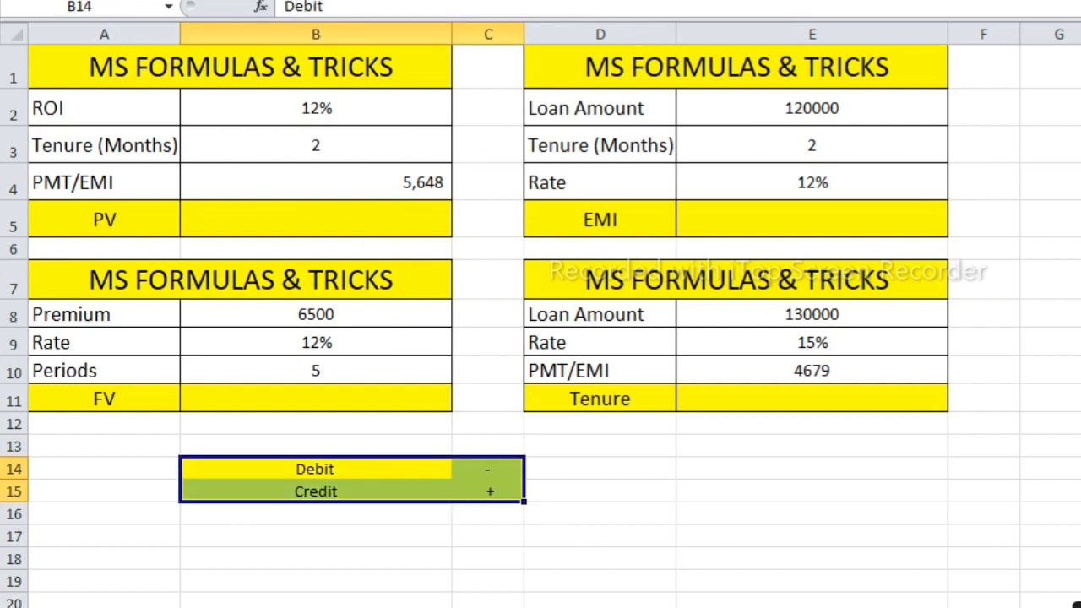
Step: Increase the font size of the Debit and Credit block B14:C15 by four increments
left_click(363, 1)
left_click(363, 1)
left_click(363, 2)
left_click(363, 1)
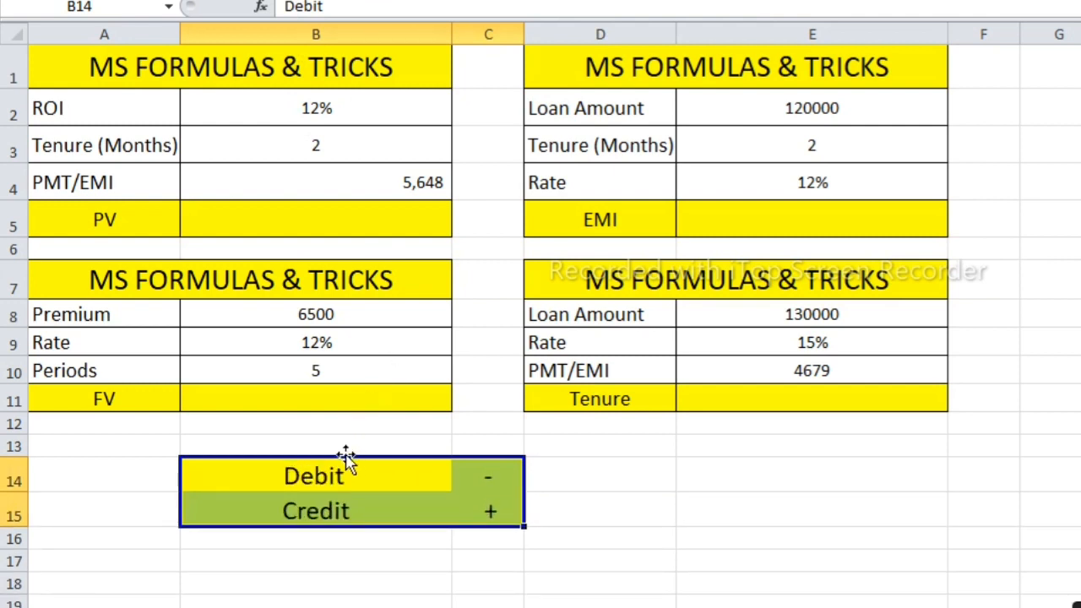
left_click(313, 463)
Step: Add thin black borders around every cell of the Debit and Credit block B14:C15
left_click_drag(321, 475, 481, 477)
left_click_drag(310, 516, 494, 514)
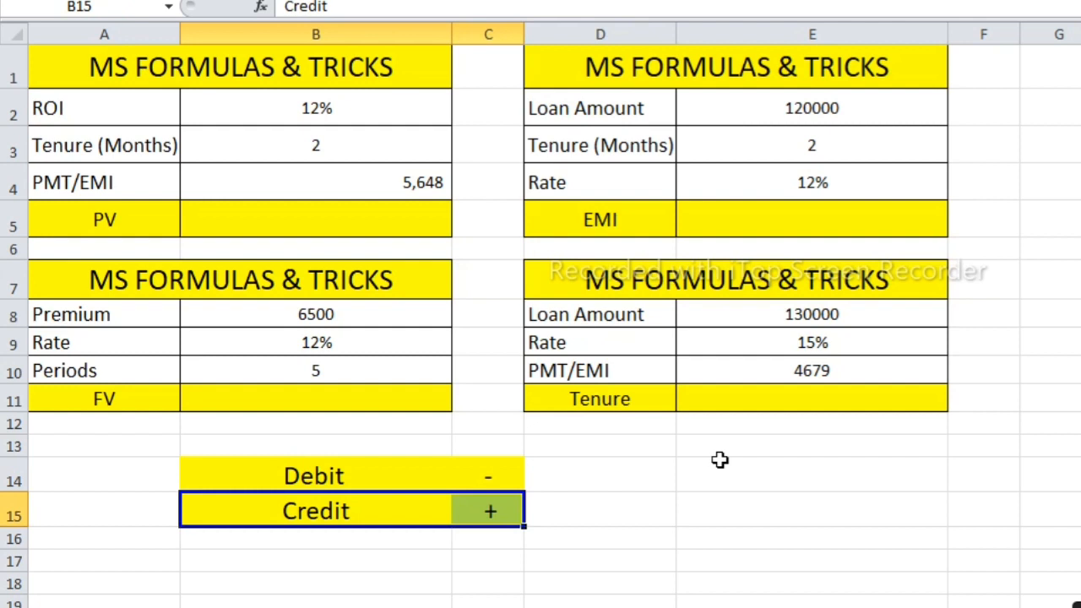
left_click(774, 501)
left_click(488, 475)
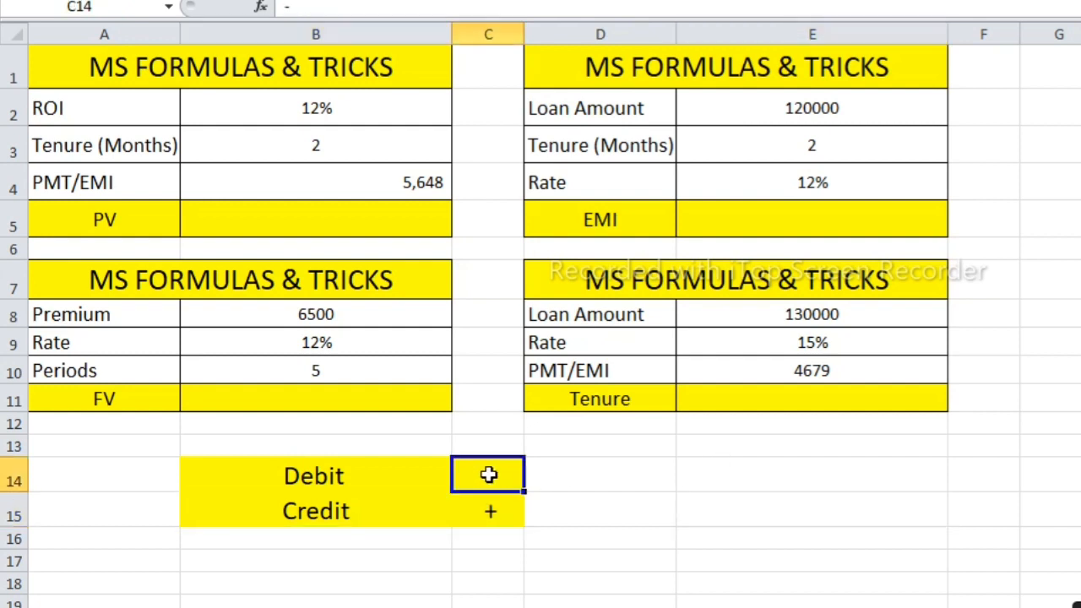
left_click_drag(349, 471, 489, 519)
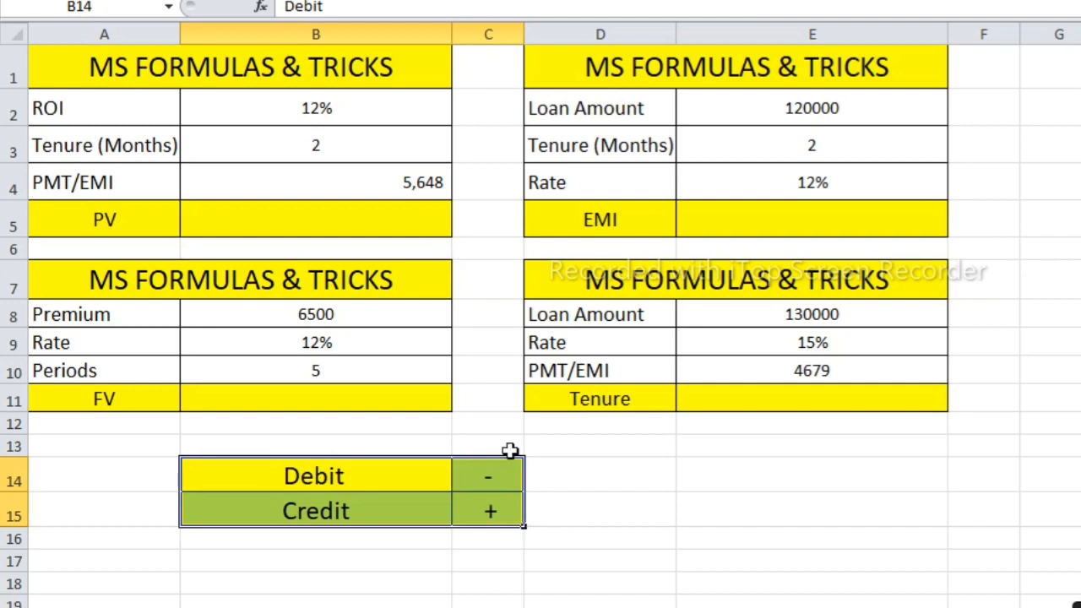
left_click(104, 187)
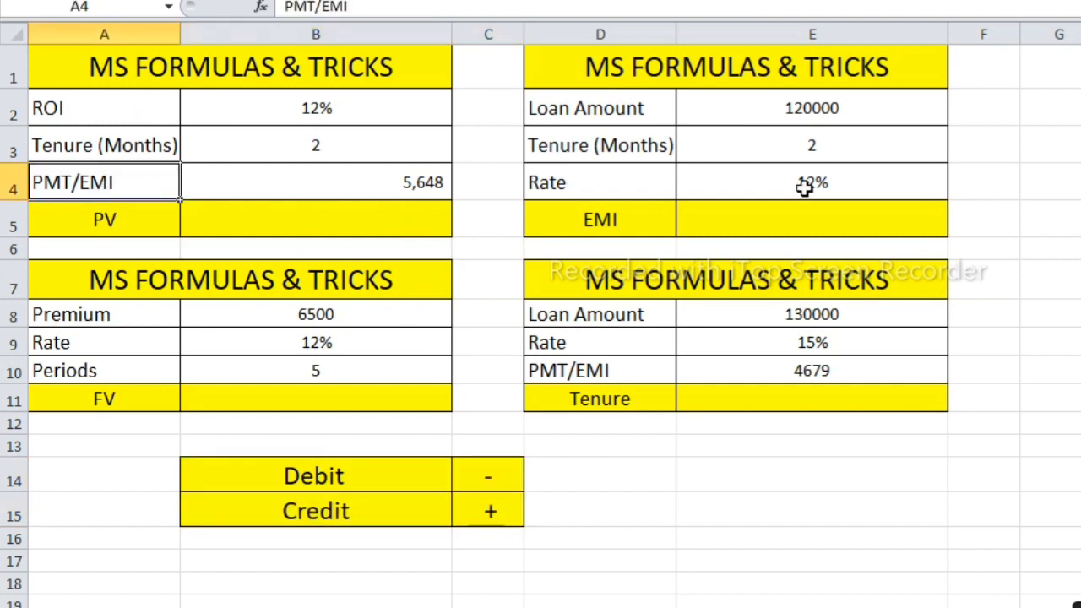
left_click(787, 112)
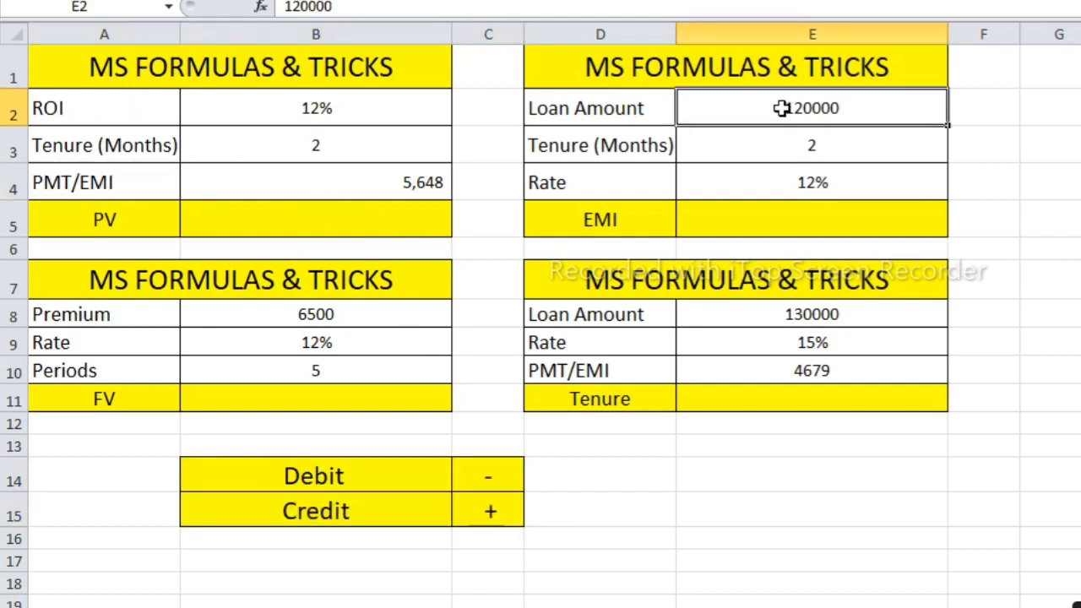
left_click(791, 219)
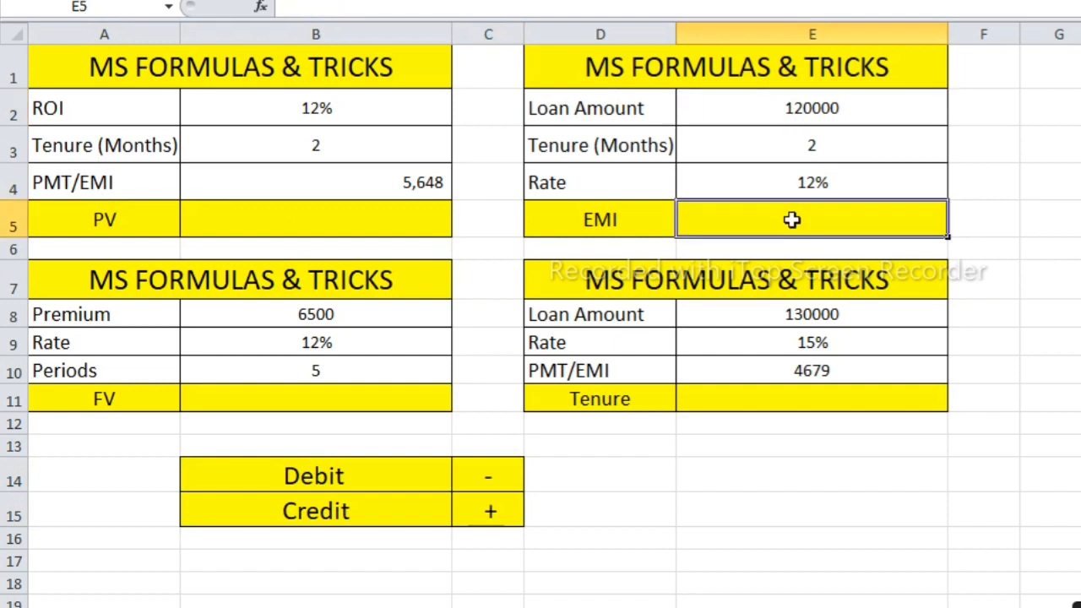
left_click(787, 110)
double_click(787, 110)
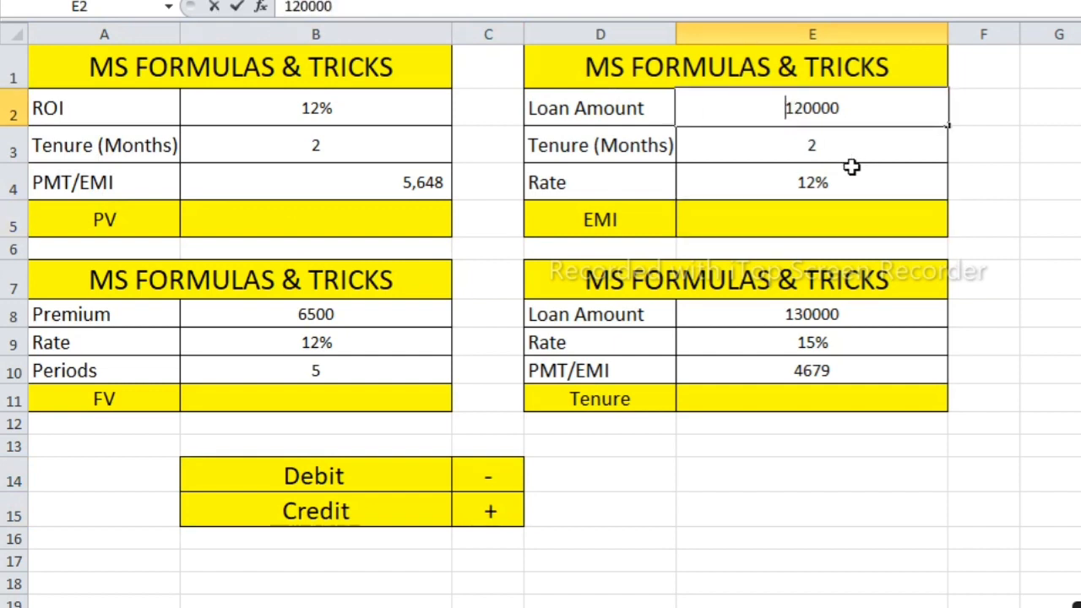
left_click(598, 191)
left_click(625, 275)
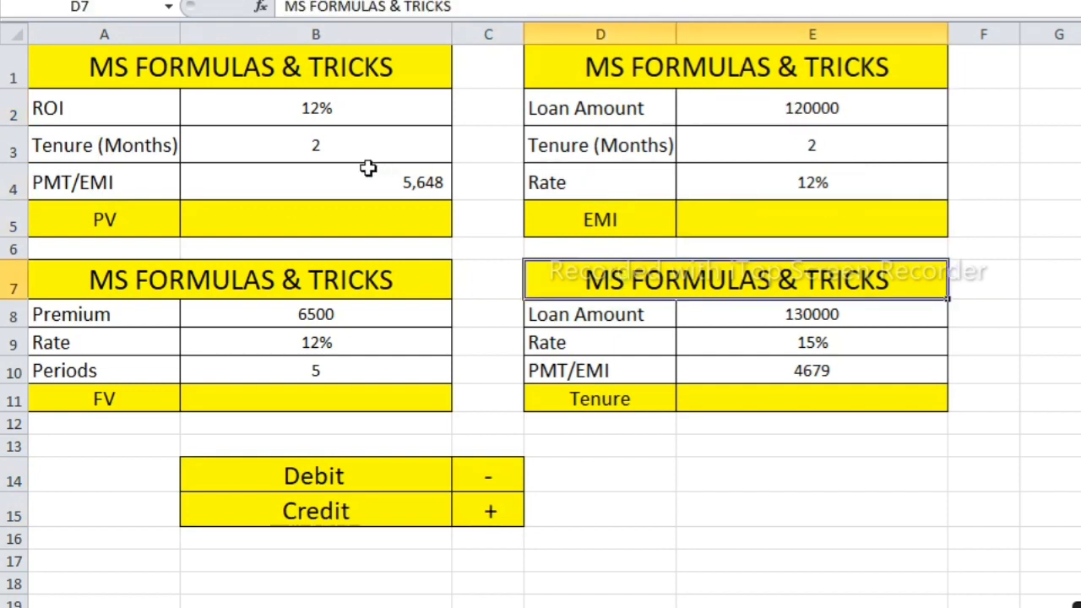
left_click(308, 203)
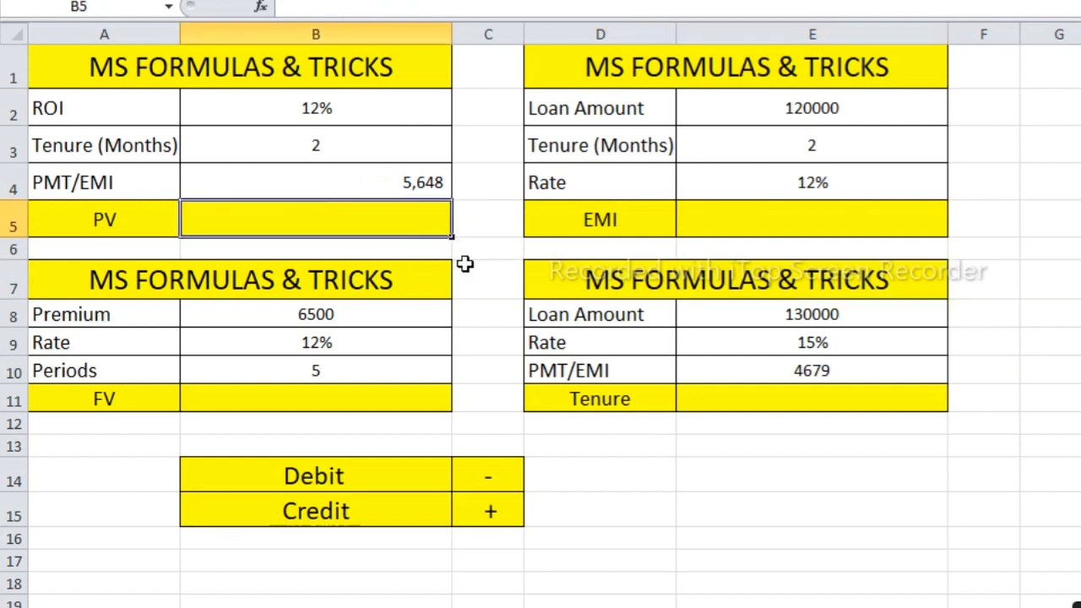
type("=")
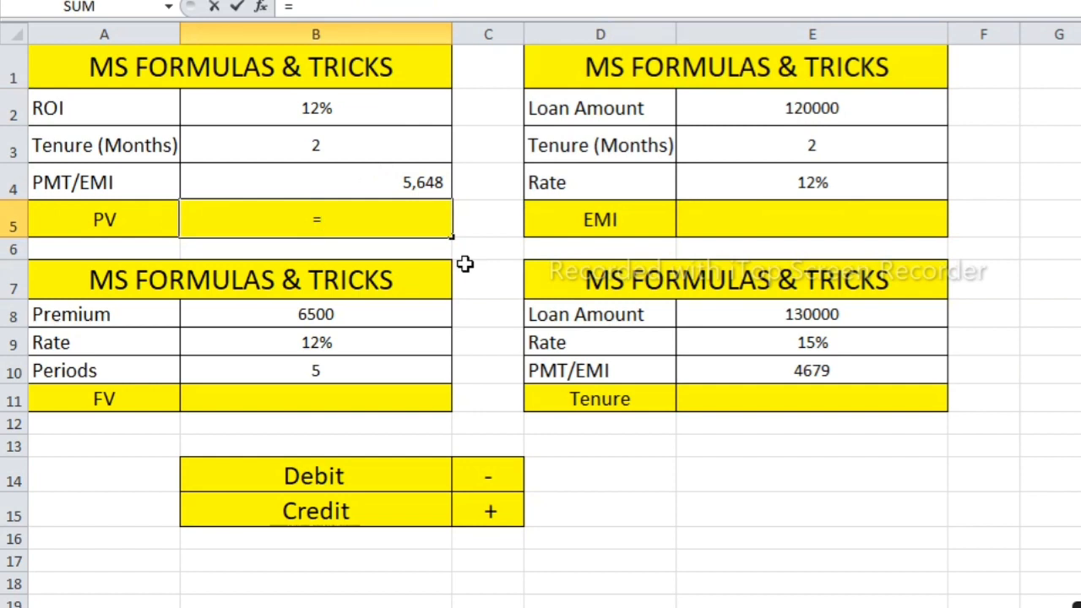
type("pv")
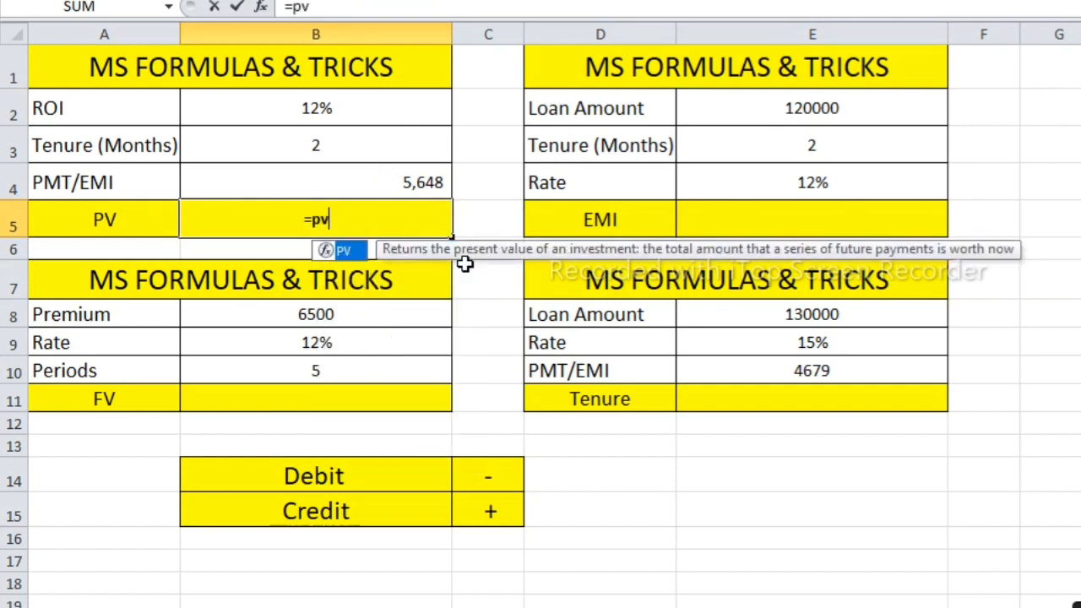
key("Tab")
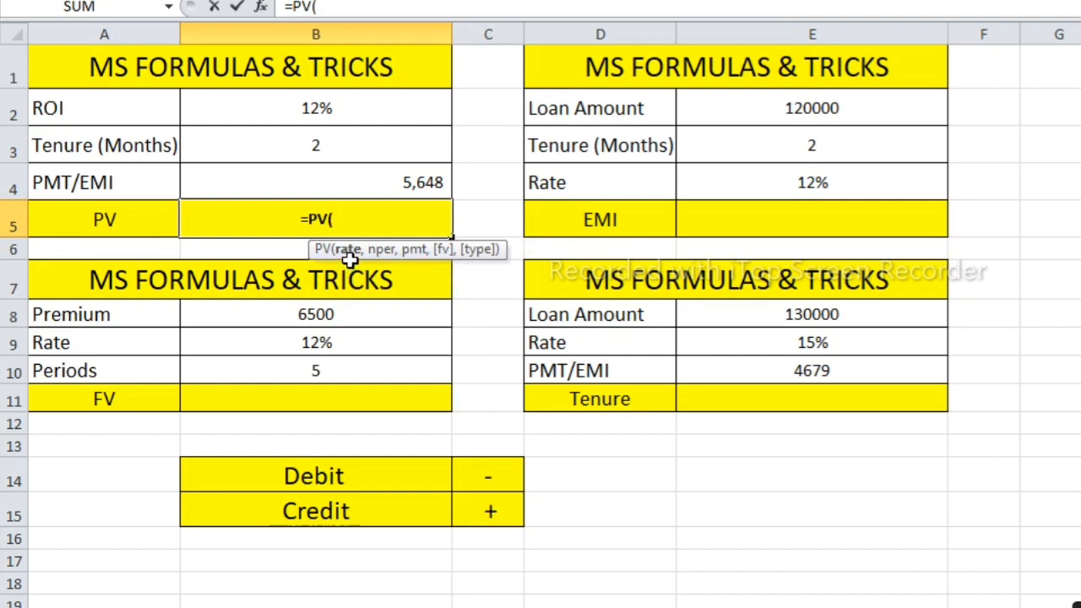
left_click(379, 119)
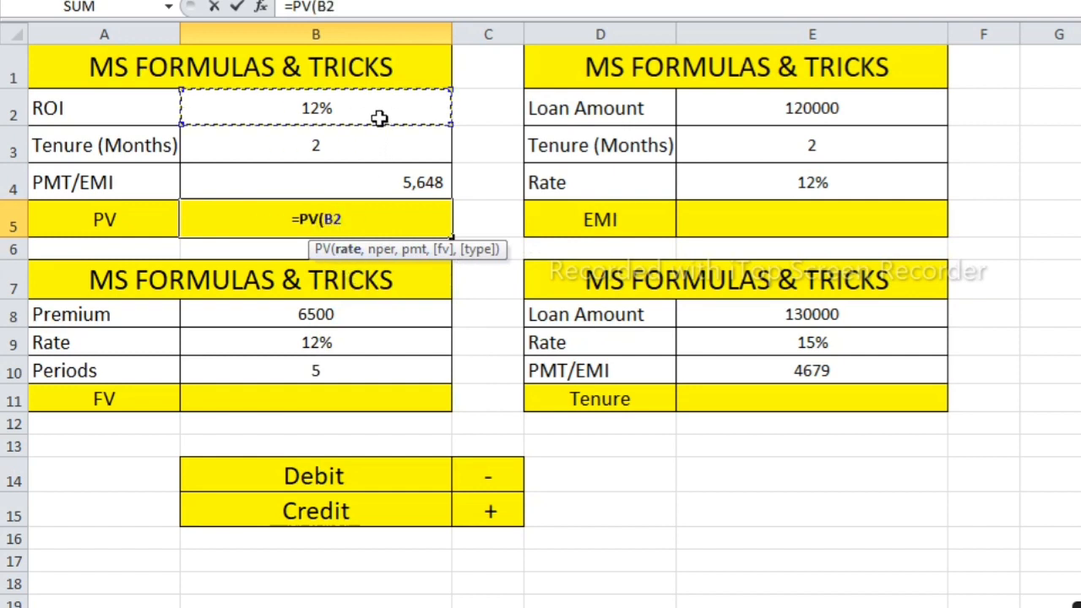
type("?")
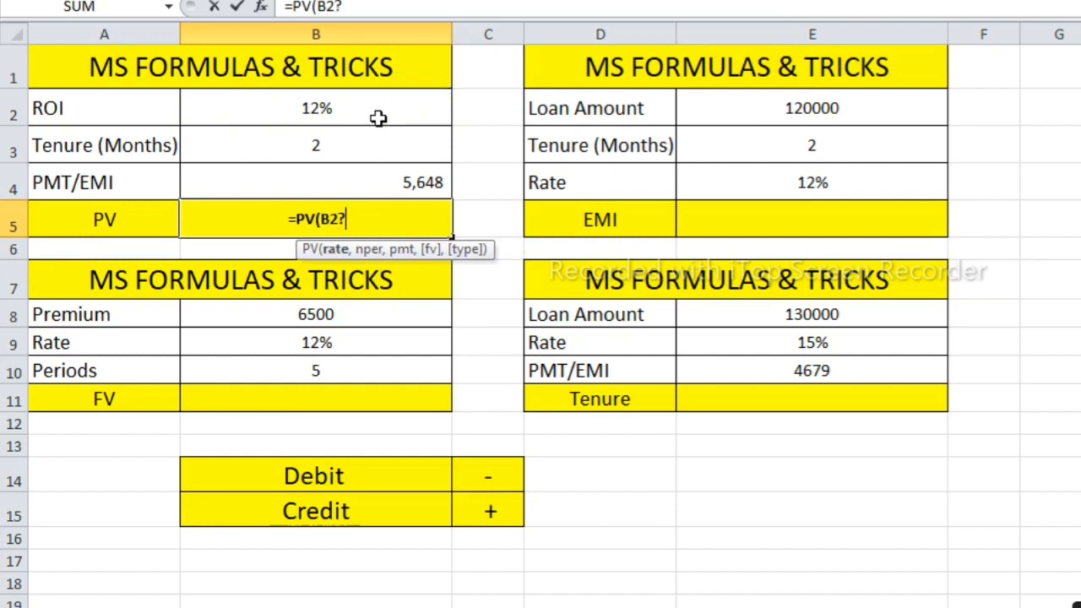
key("BackSpace")
type("/1")
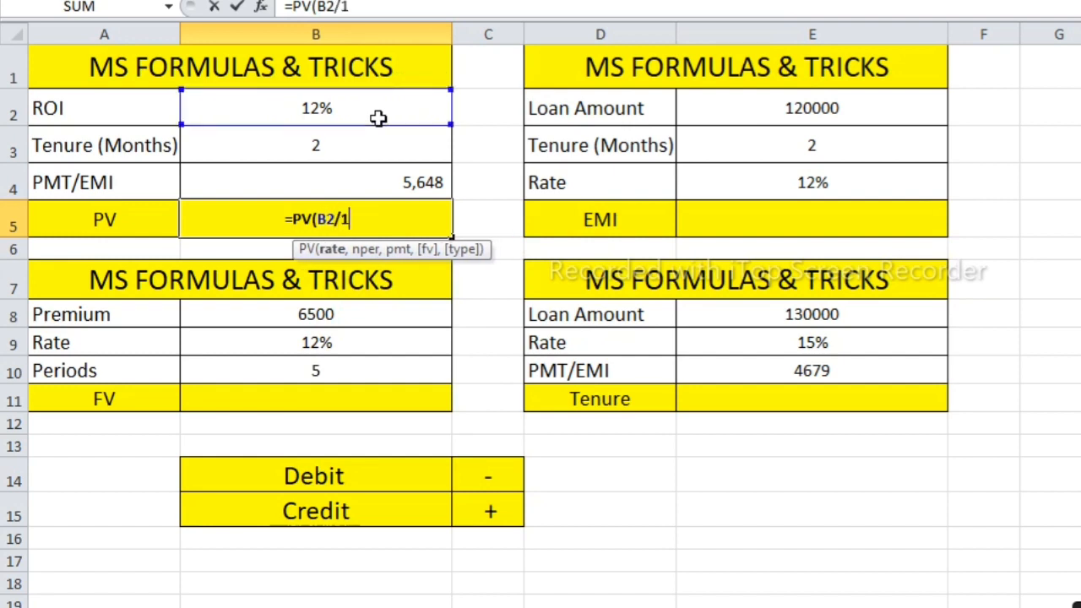
type("2,")
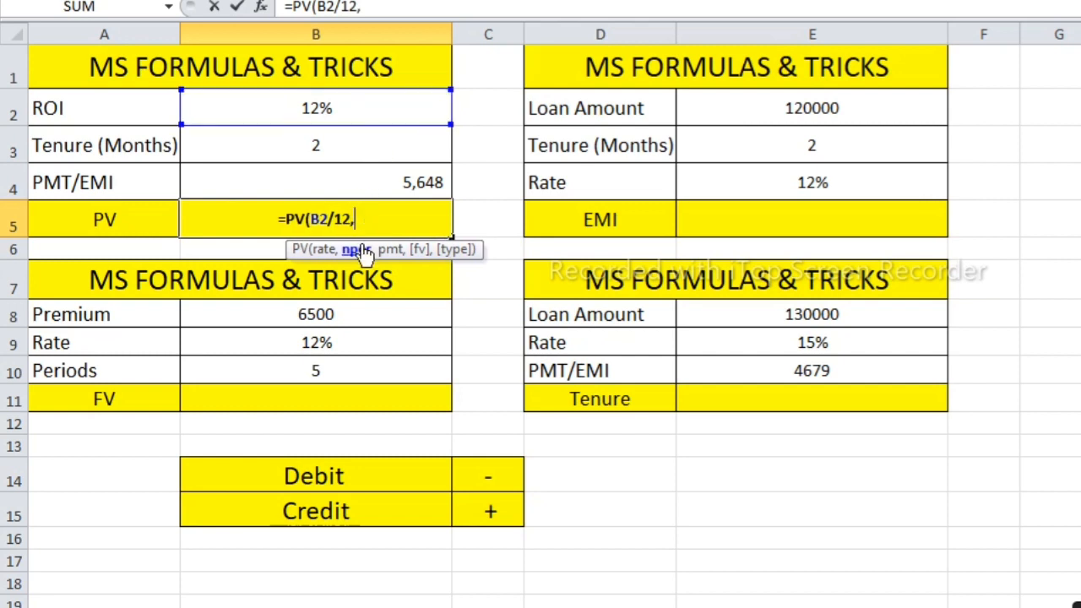
left_click(374, 153)
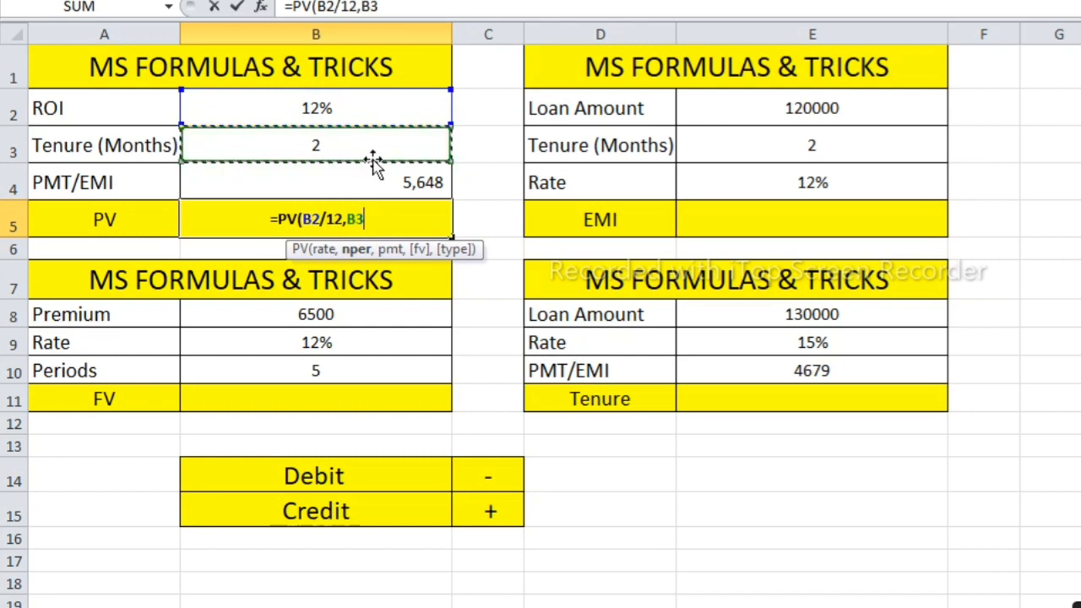
key("BackSpace")
key("BackSpace")
key("BackSpace")
key("BackSpace")
key("BackSpace")
key("BackSpace")
key("BackSpace")
key("BackSpace")
key("BackSpace")
key("BackSpace")
key("BackSpace")
key("BackSpace")
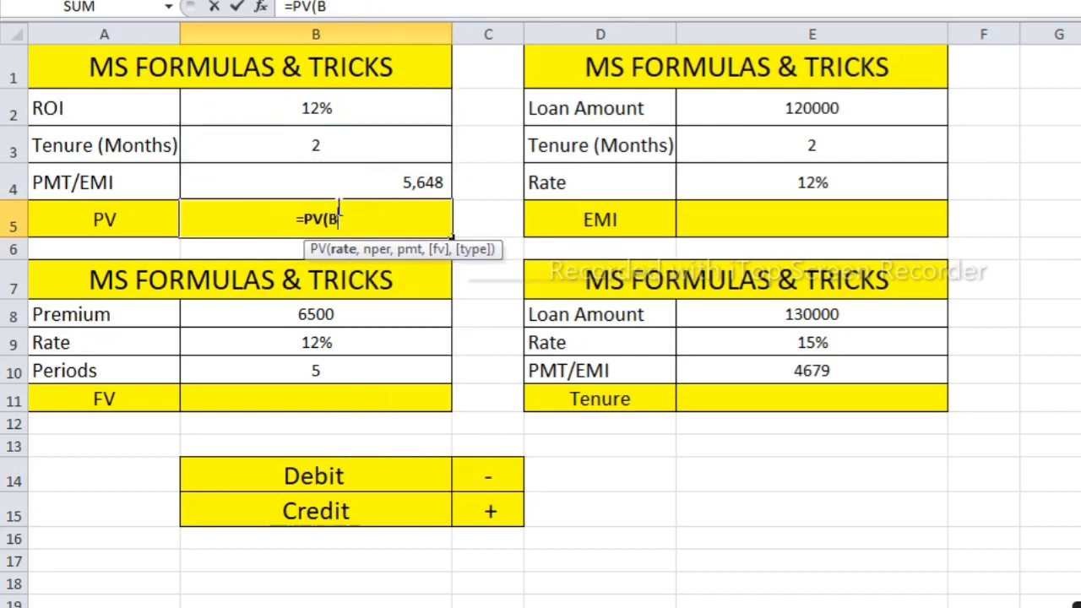
left_click(290, 186)
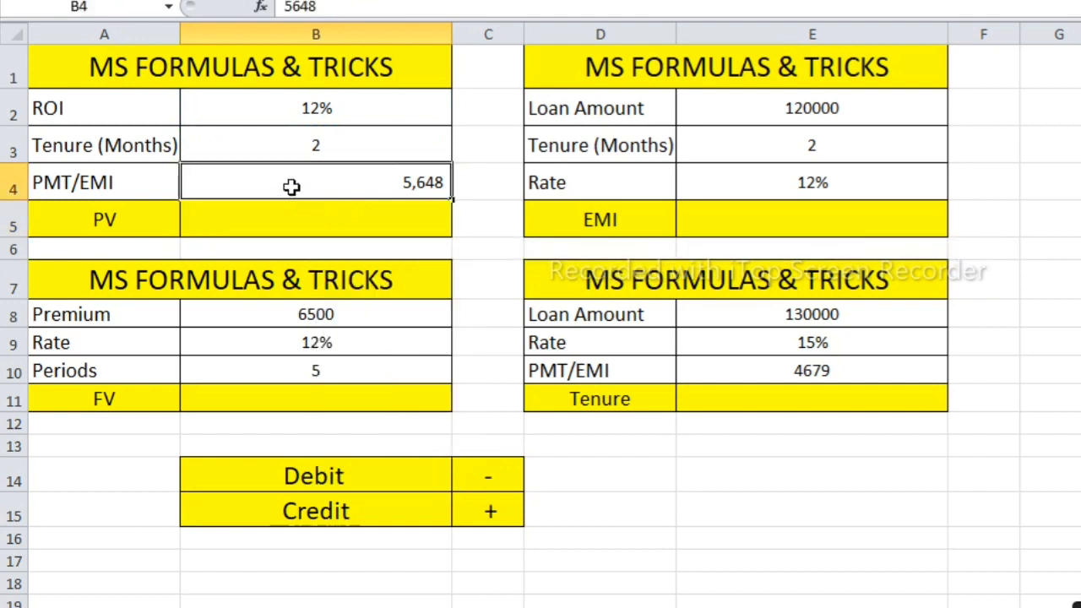
Step: Change the tenure label in cell A3 to read Tenure (Year)
double_click(138, 148)
left_click(172, 152)
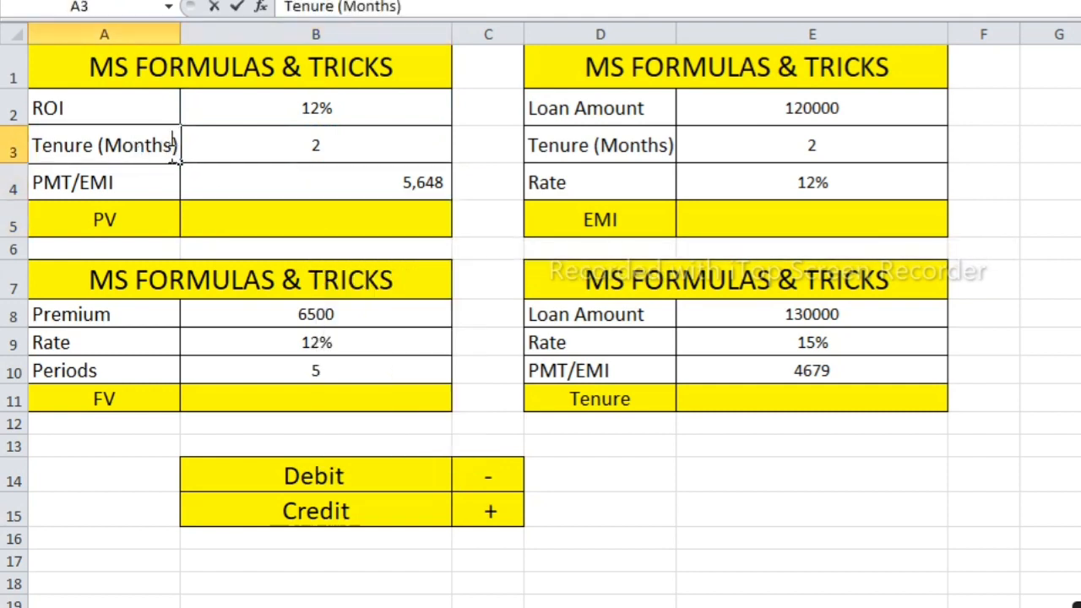
key("BackSpace")
key("BackSpace")
key("BackSpace")
key("BackSpace")
key("BackSpace")
key("BackSpace")
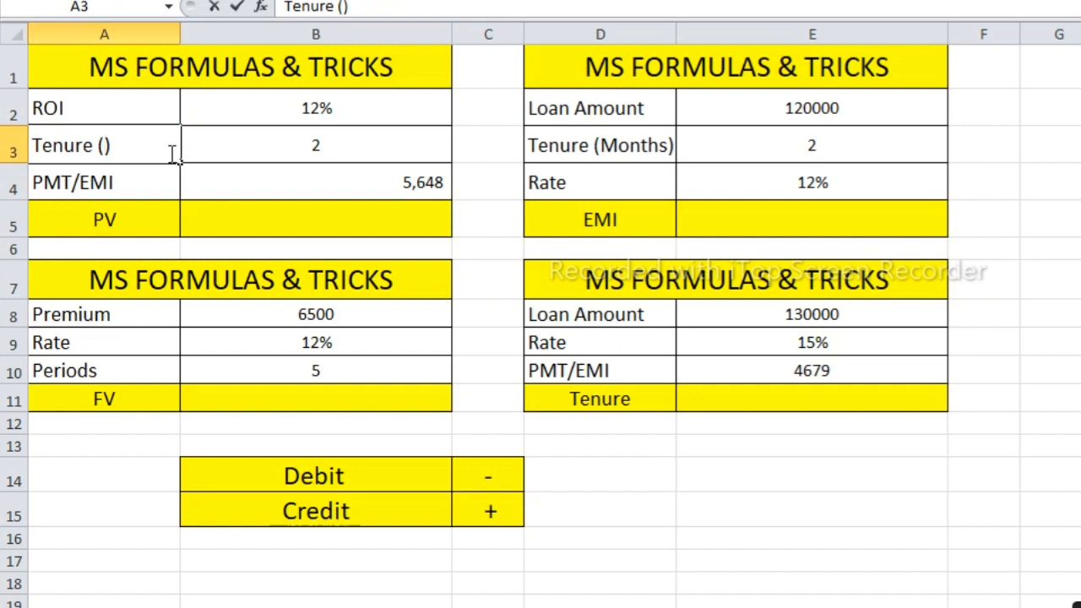
type("Yeqr")
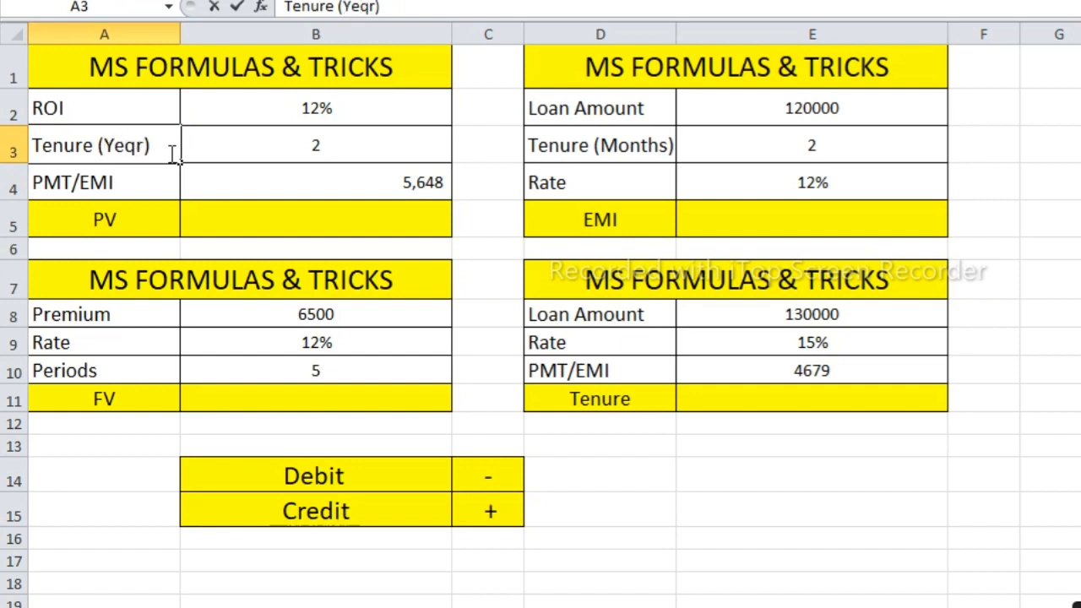
key("BackSpace")
key("BackSpace")
type("ar")
left_click(359, 246)
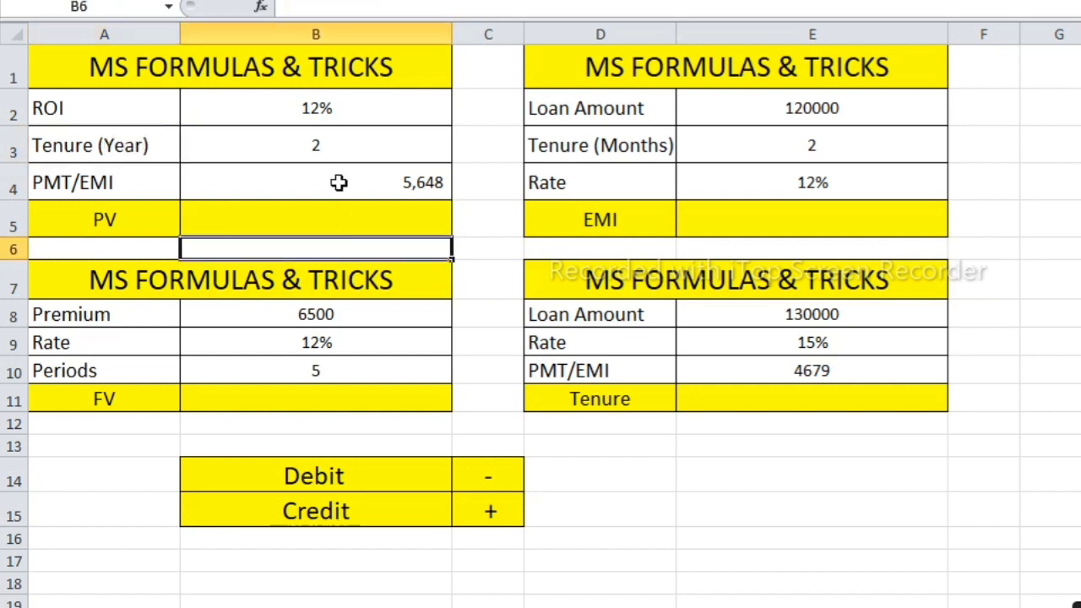
Step: Calculate the present value in cell B5 with the formula =PV(B2/12,B3*12,B4)
left_click(338, 149)
left_click(338, 222)
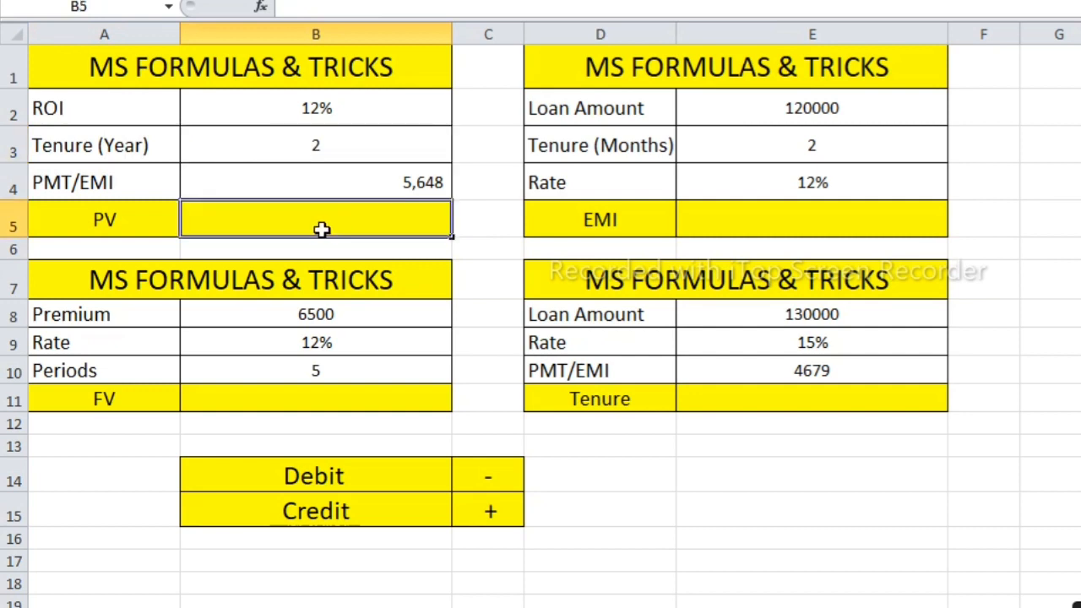
type("=n")
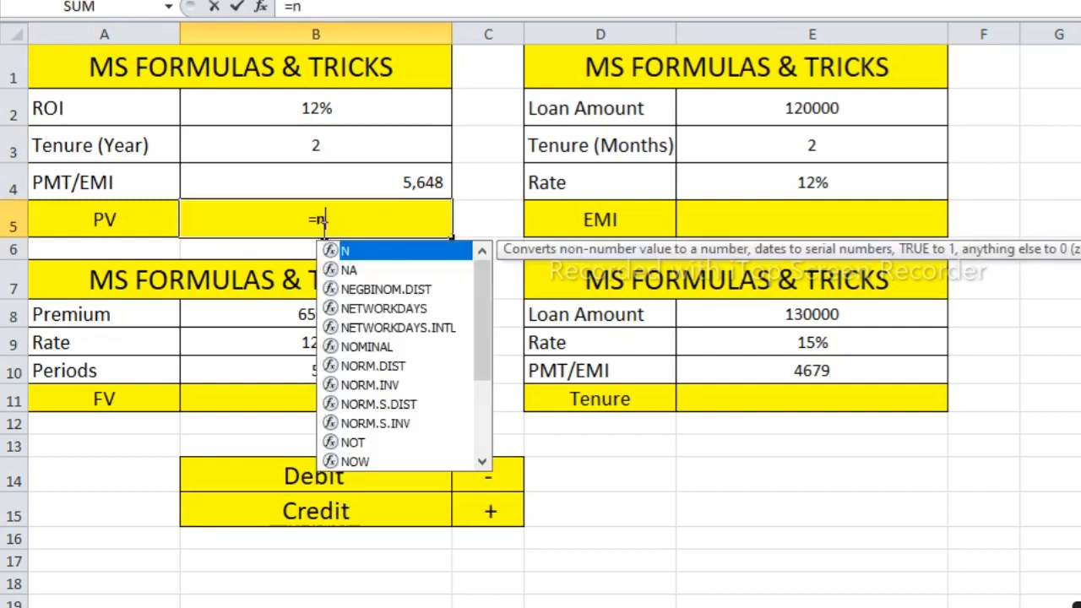
key("BackSpace")
type("pv")
key("Tab")
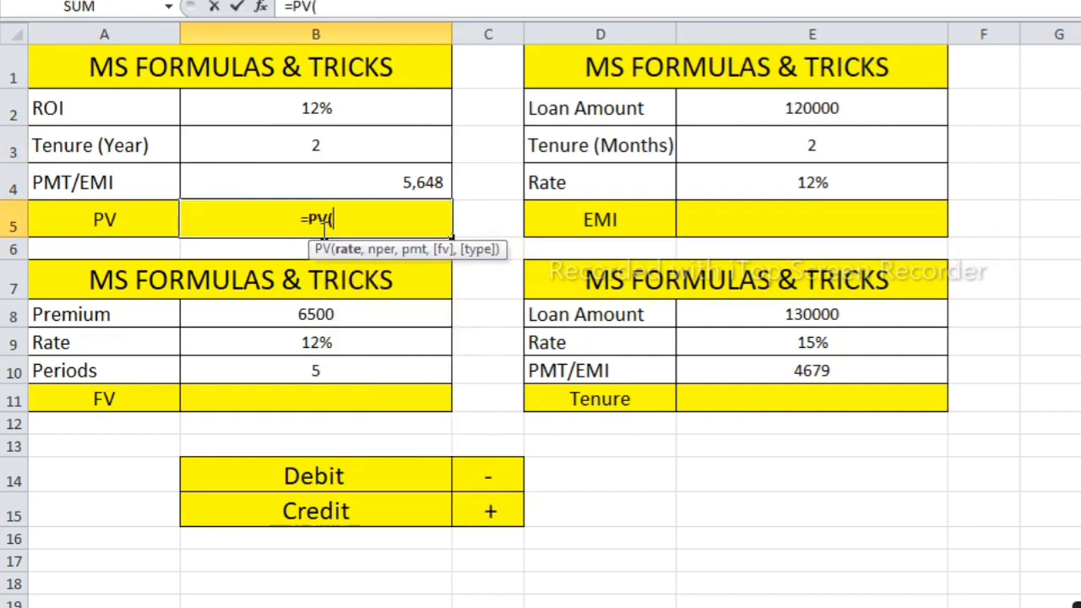
left_click(330, 114)
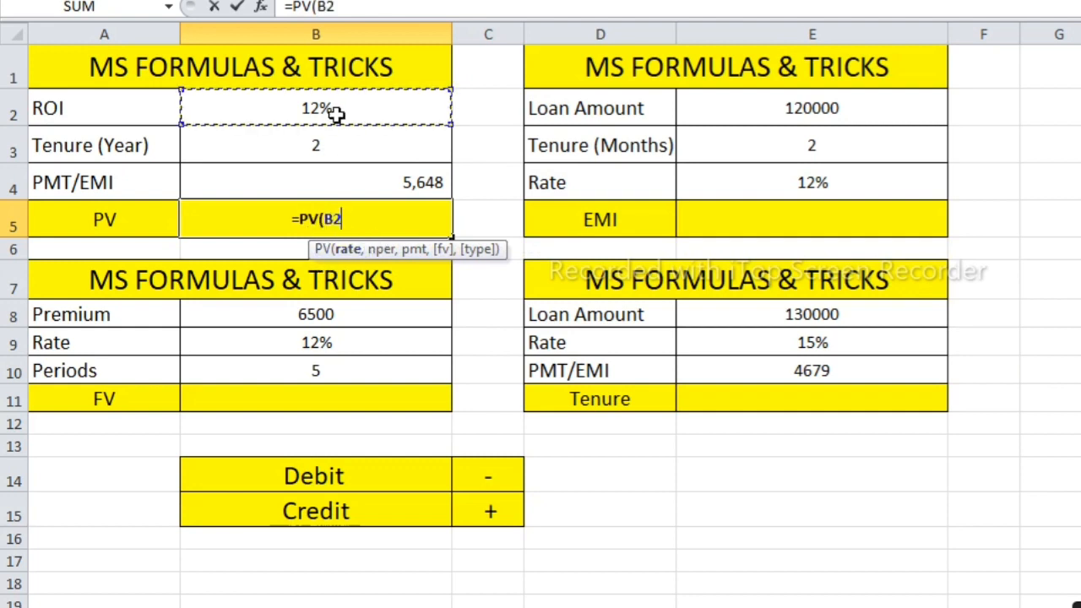
type("/12")
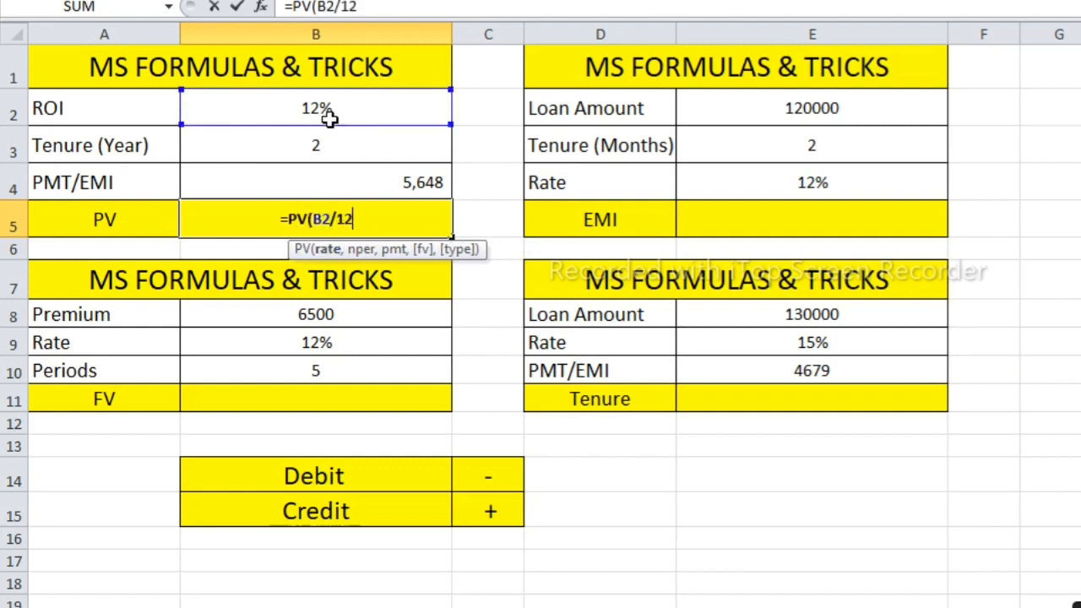
type(",")
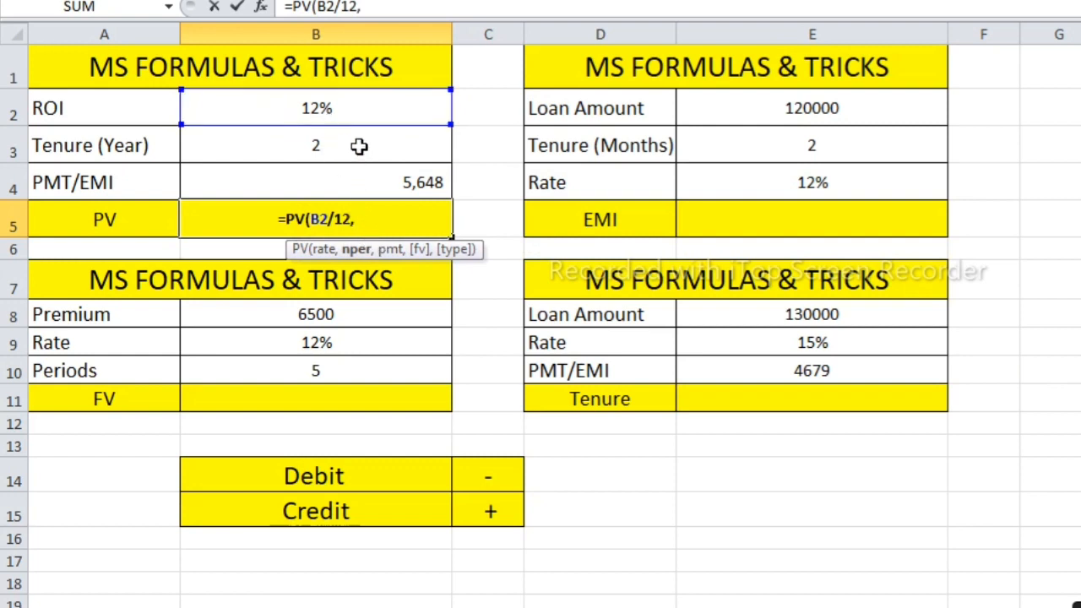
left_click(351, 153)
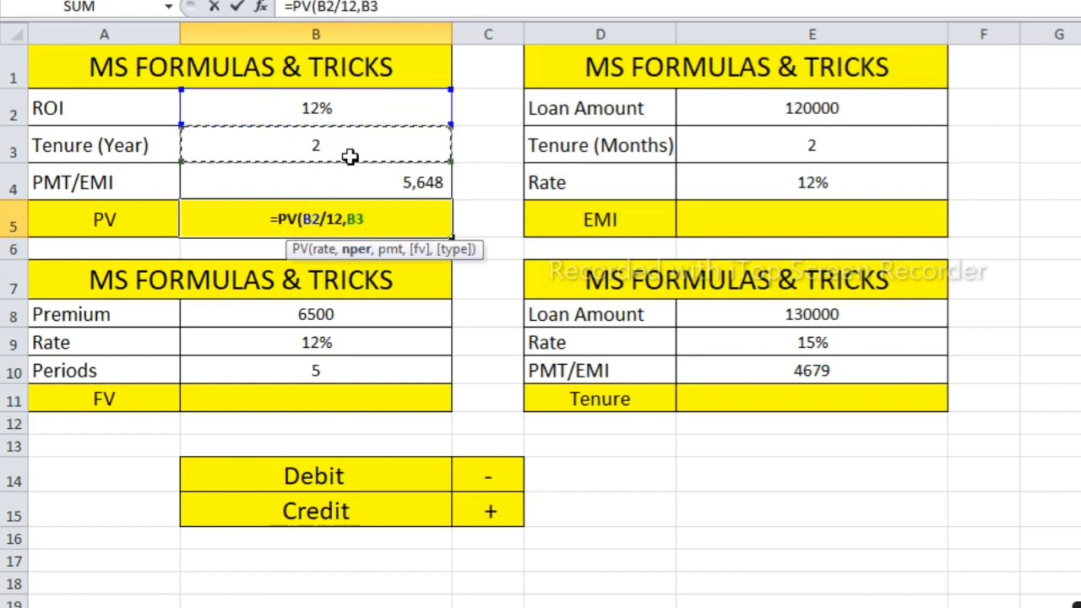
type("*")
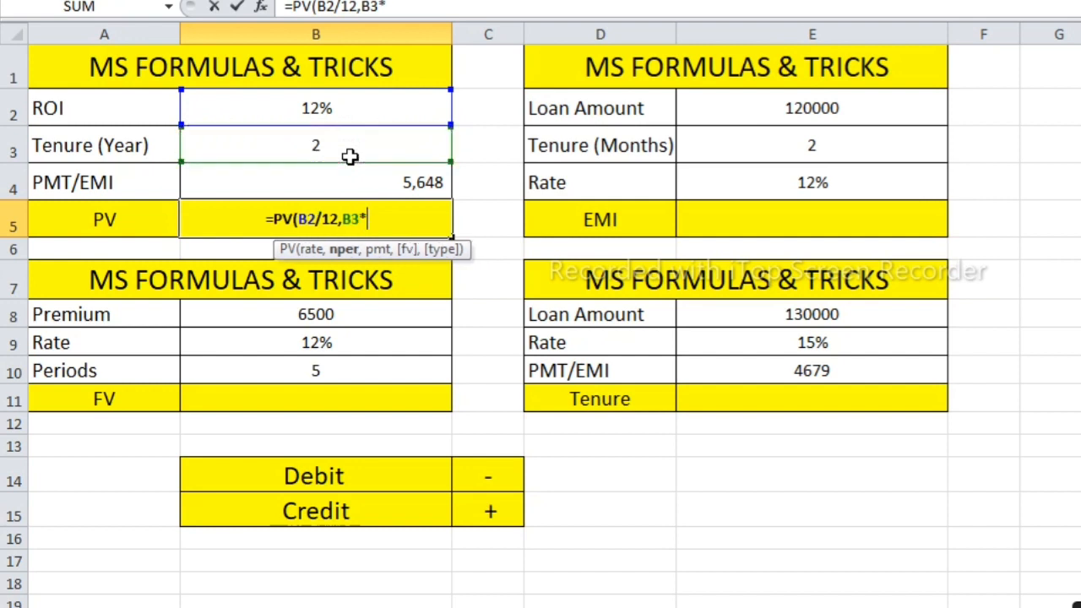
type("12,")
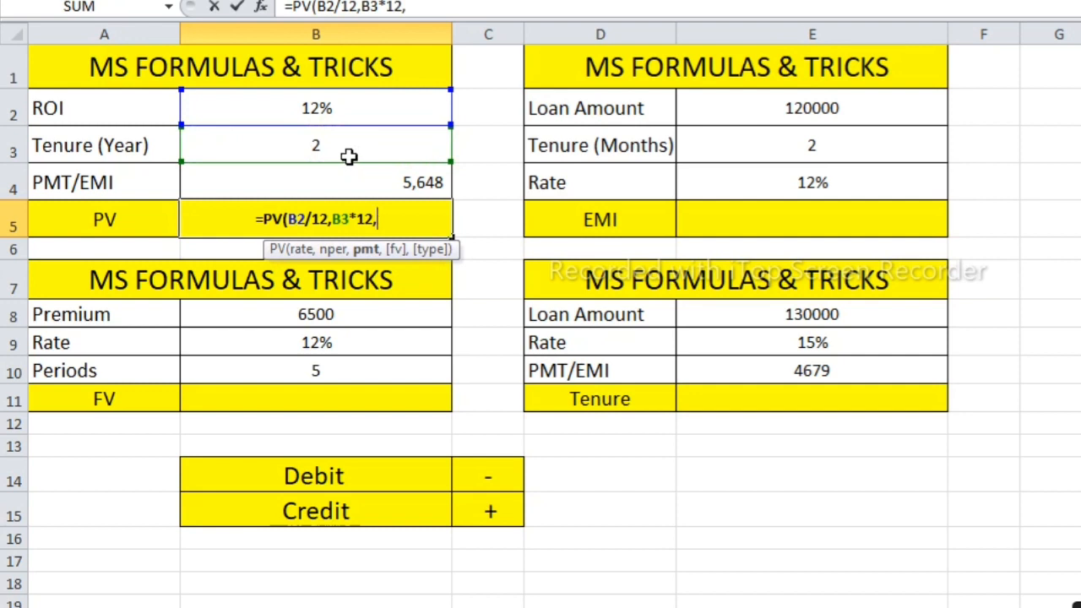
left_click(349, 189)
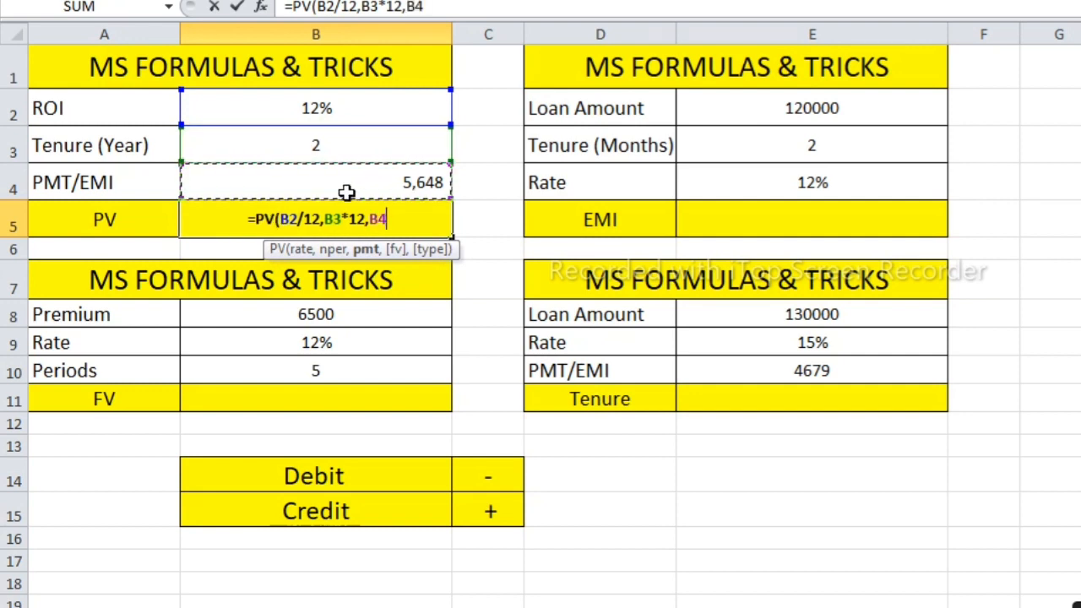
type(")")
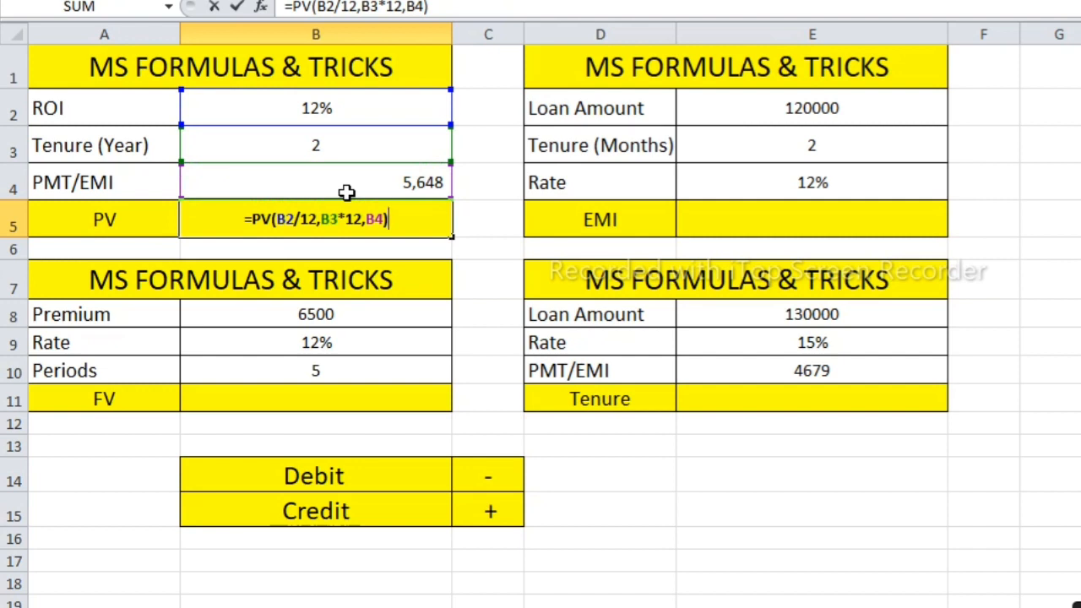
key("Return")
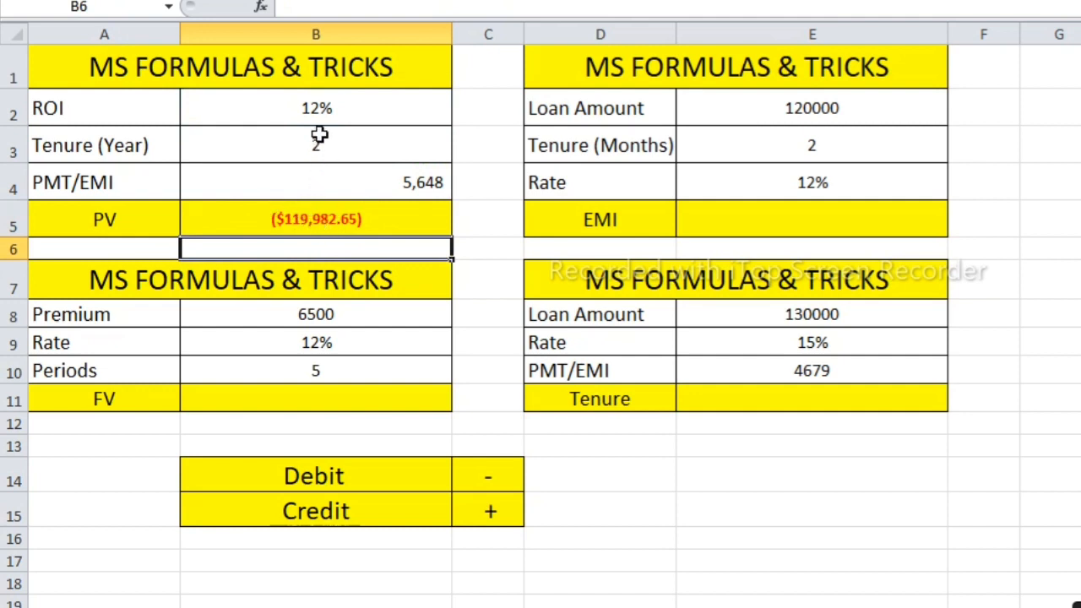
Step: Put a minus sign before the PV function in cell B5, making the formula =-PV(B2/12,B3*12,B4)
double_click(305, 214)
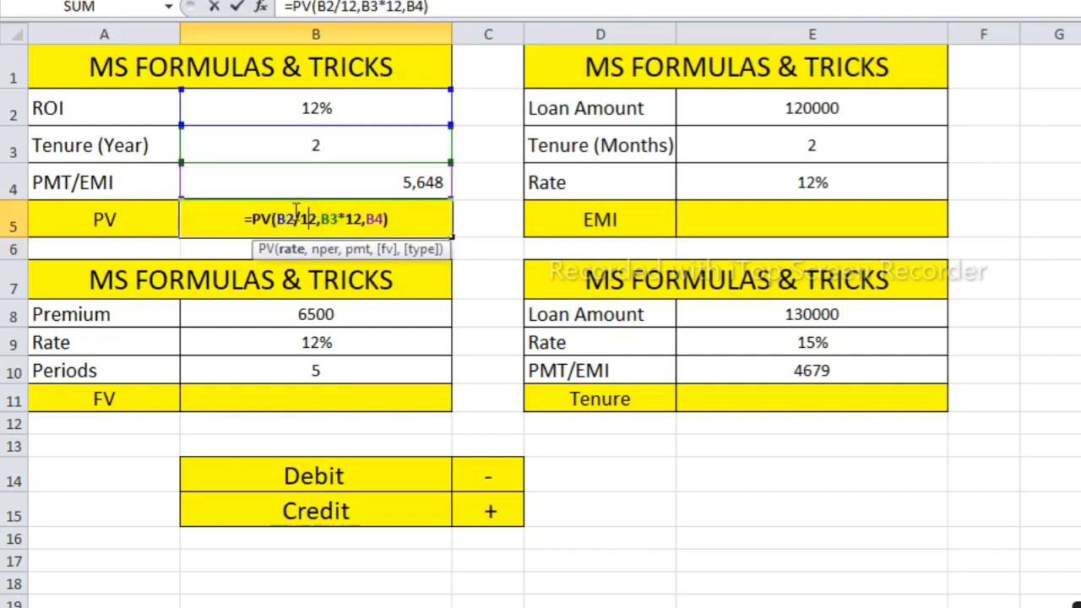
left_click(253, 219)
type("-")
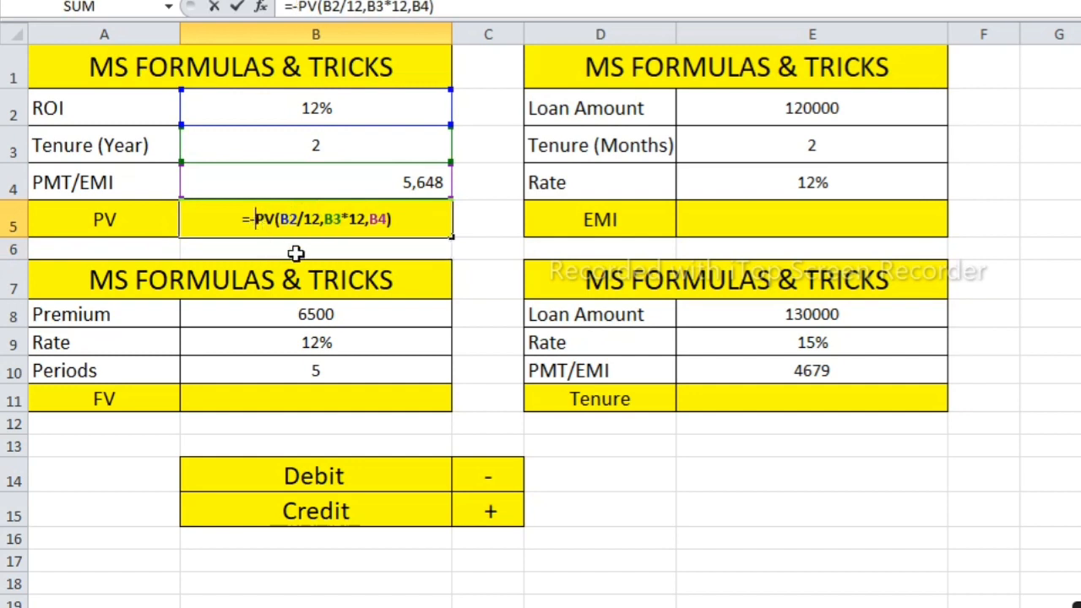
key("Return")
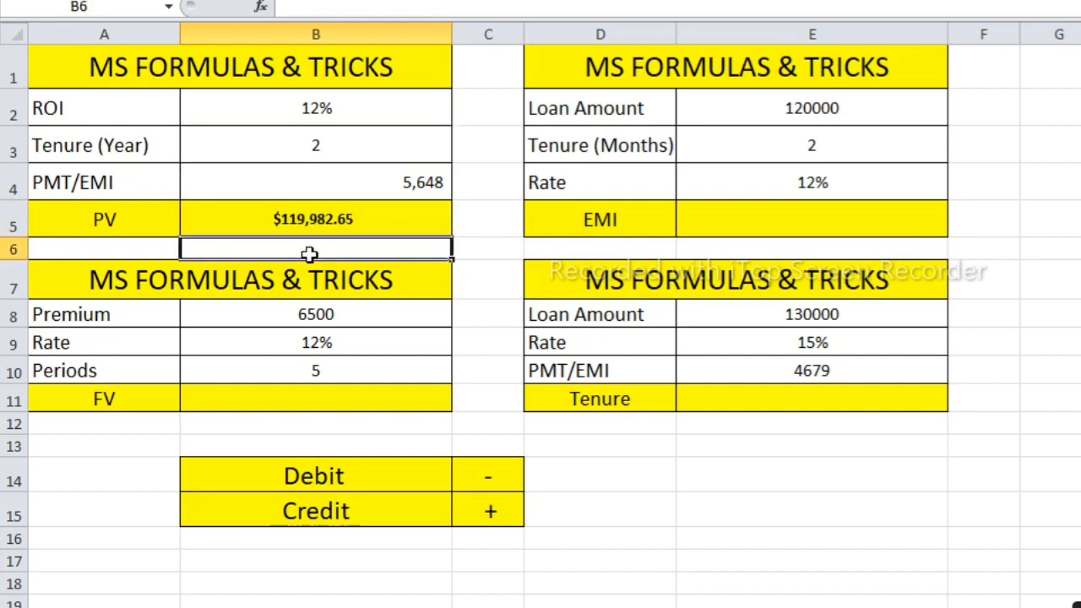
Step: Set the PMT/EMI amount in cell B4 to 5648.82 and check the PV result in cell B5
left_click(329, 224)
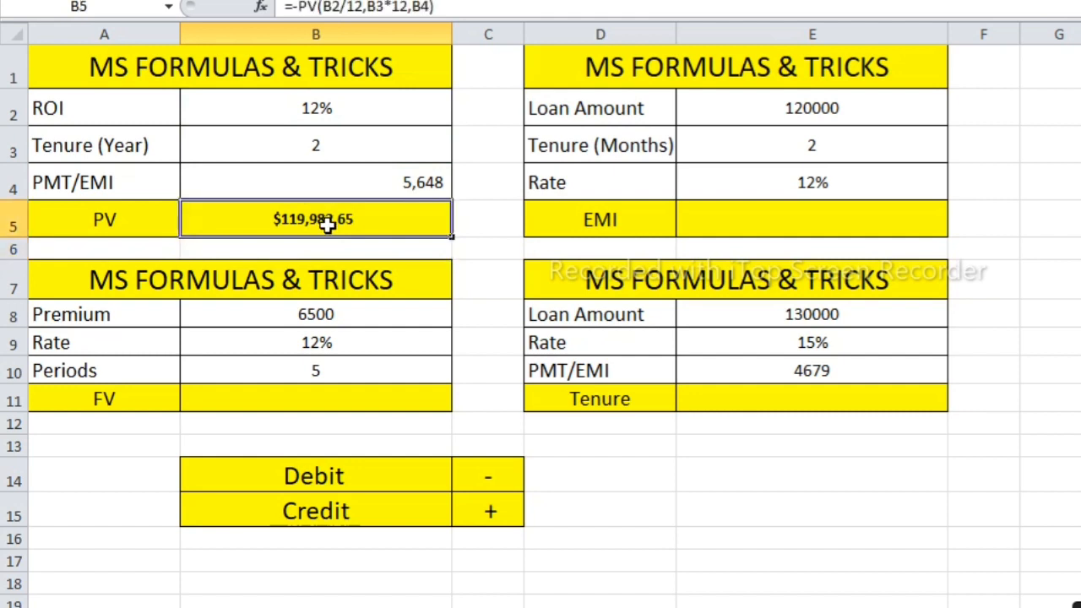
double_click(434, 184)
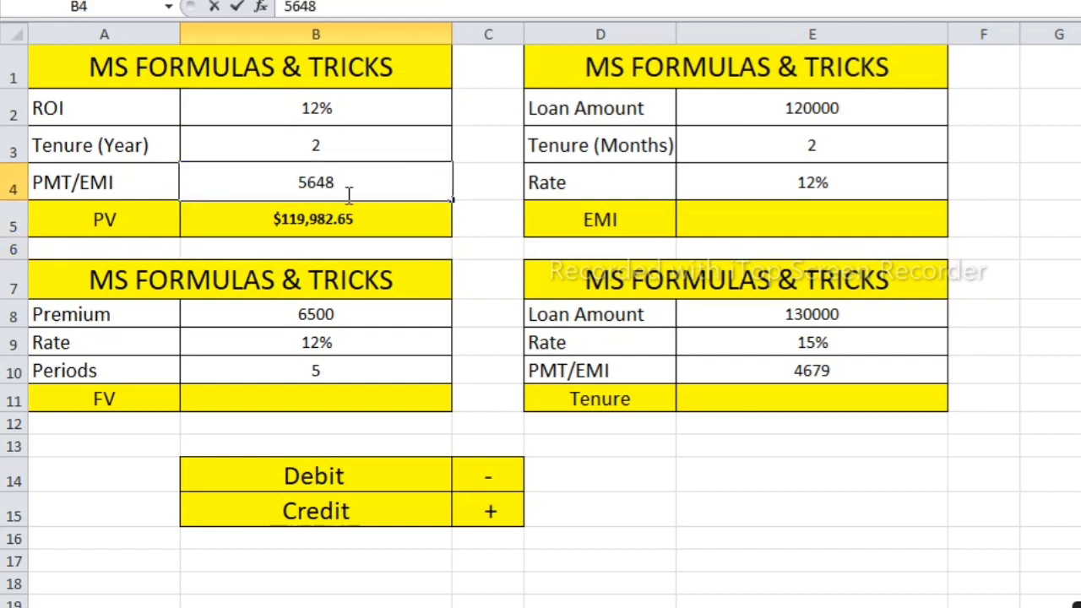
type(".82")
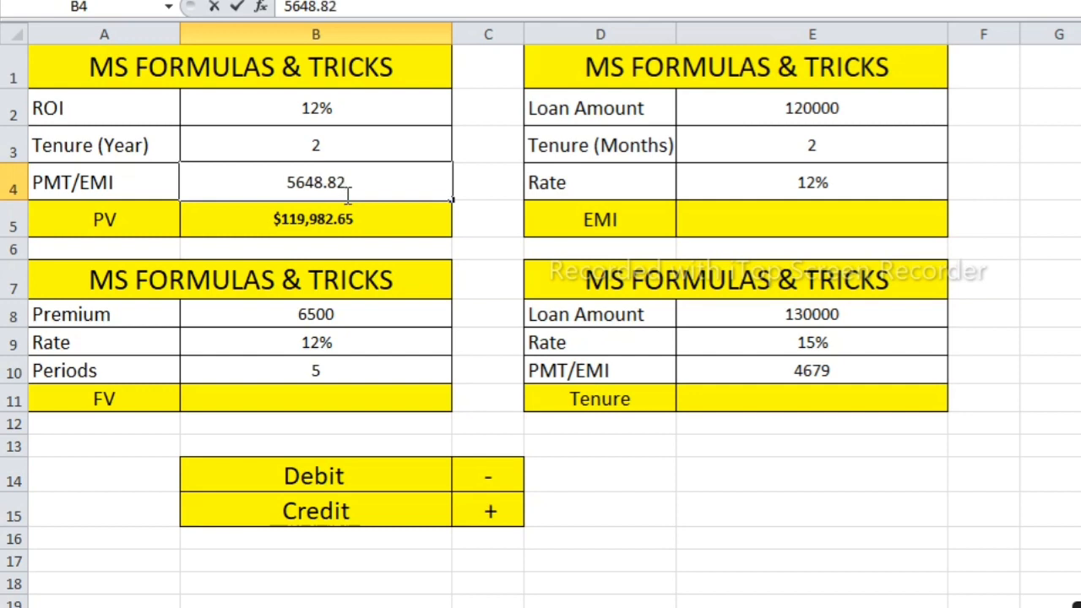
key("Return")
left_click(407, 190)
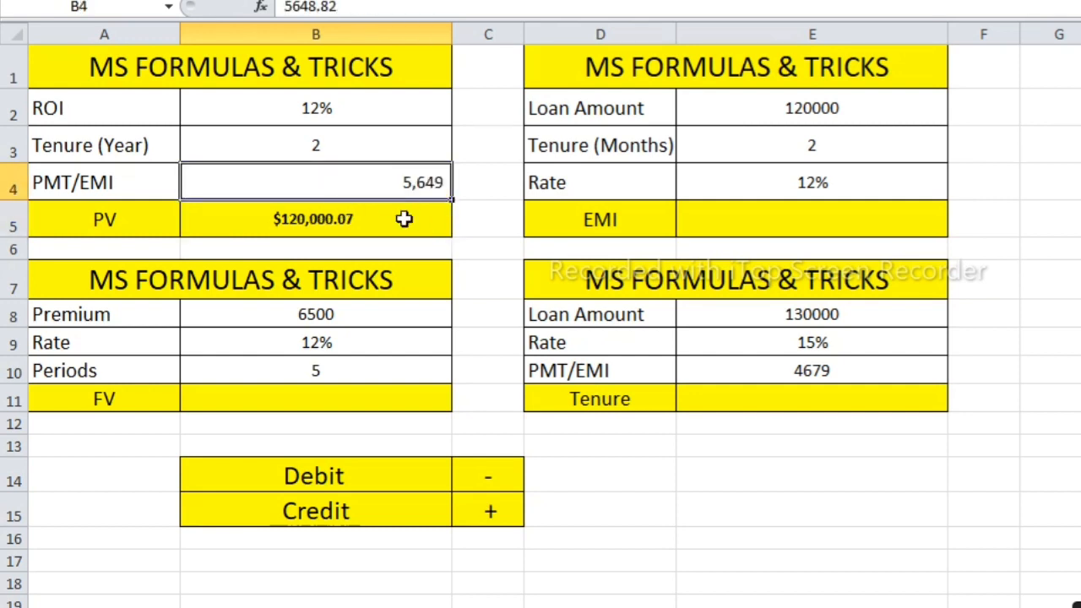
left_click(372, 217)
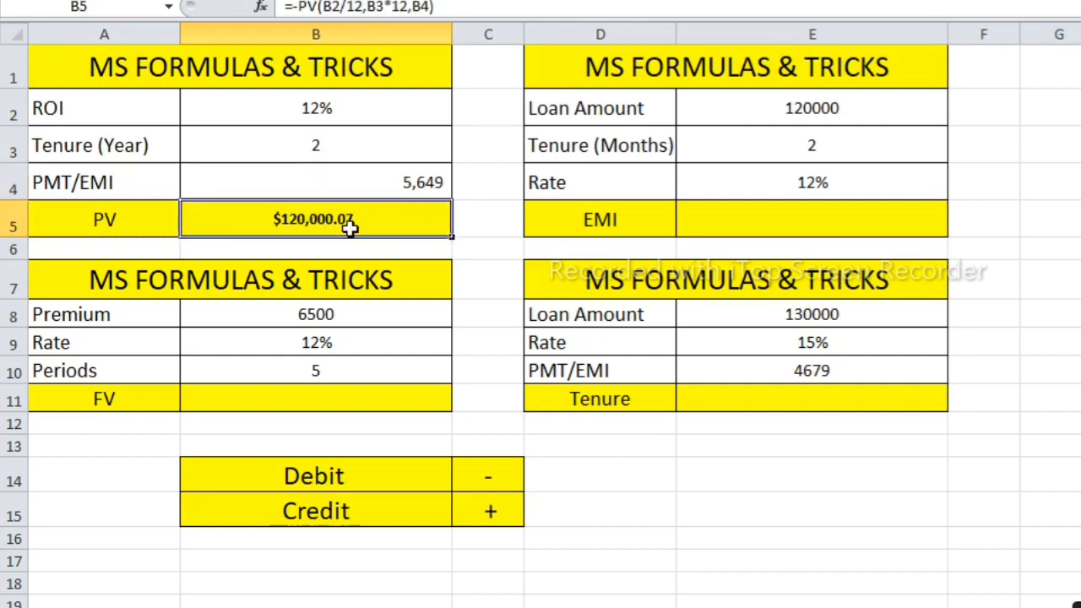
left_click(357, 93)
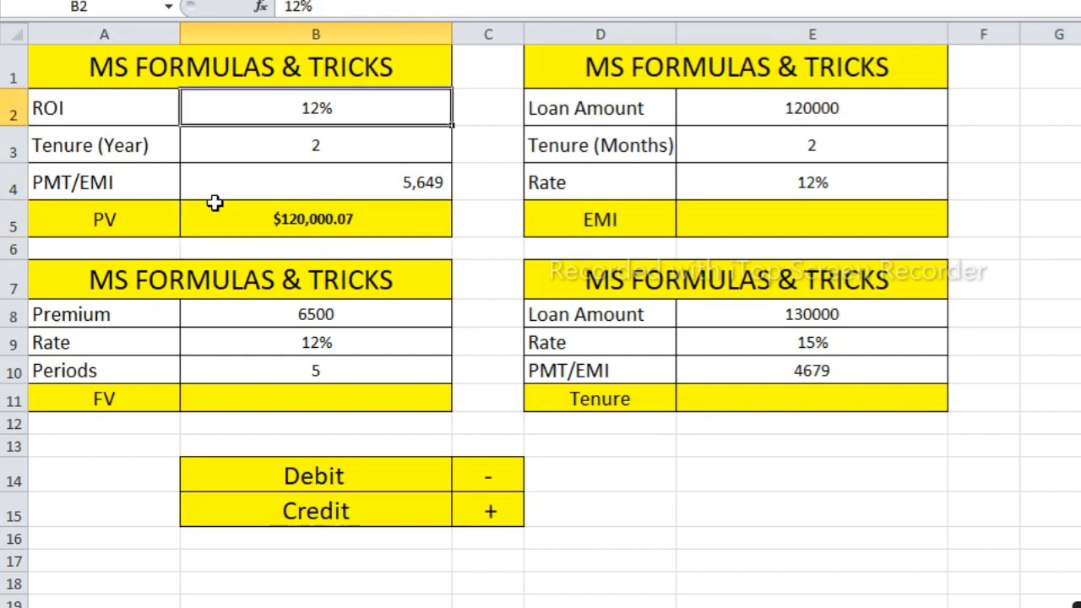
left_click(213, 205)
Step: Begin the EMI formula in cell E5 as =PMT(E4/12,E3, using the monthly rate and the tenure cell
left_click(688, 223)
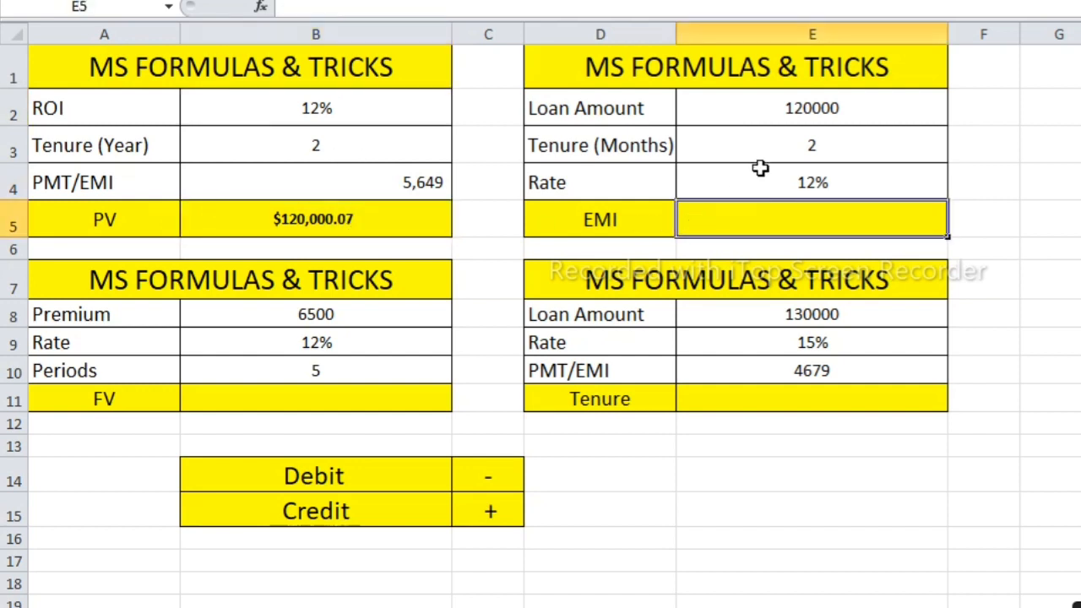
left_click_drag(775, 103, 793, 190)
left_click(797, 218)
type("=")
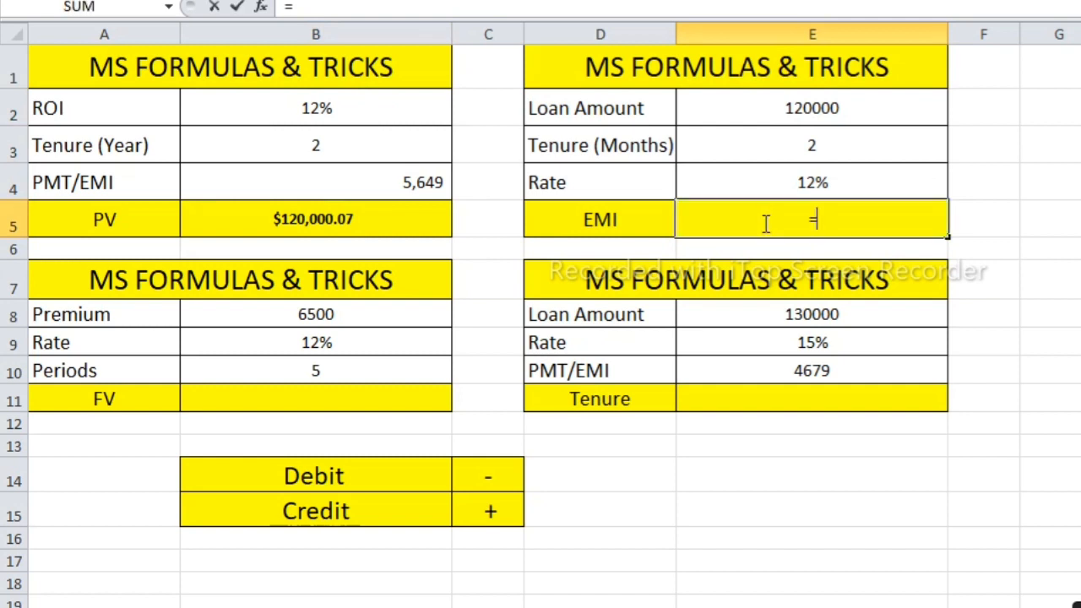
type("pm")
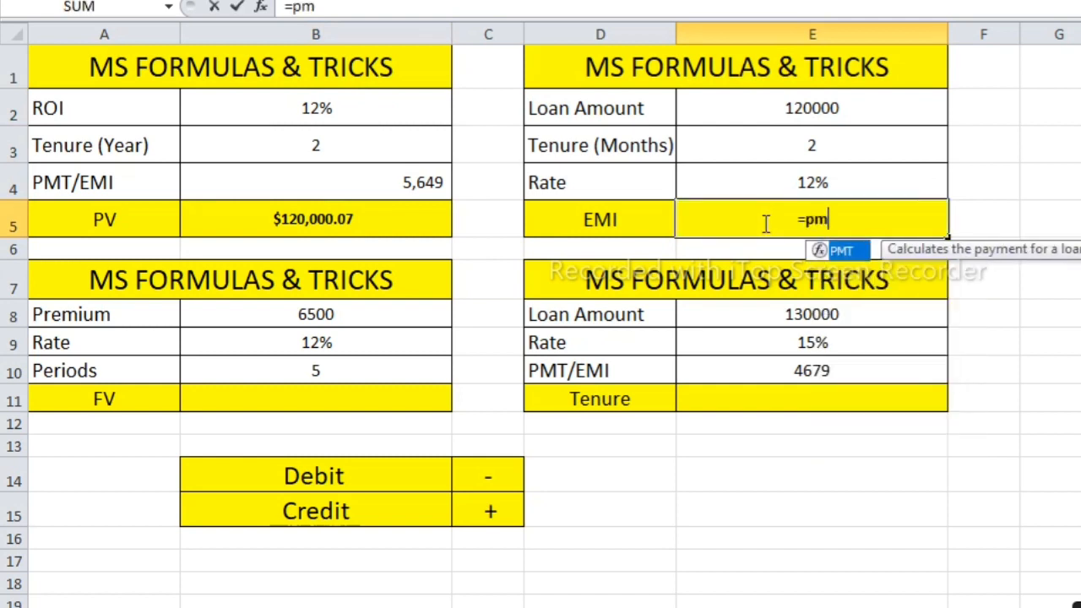
key("Tab")
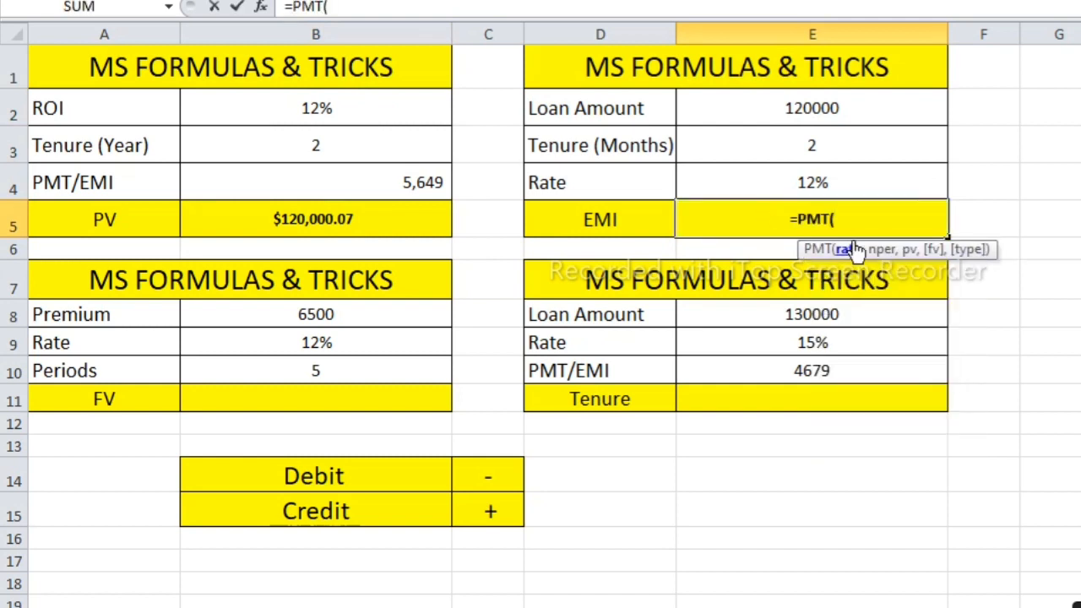
left_click(855, 181)
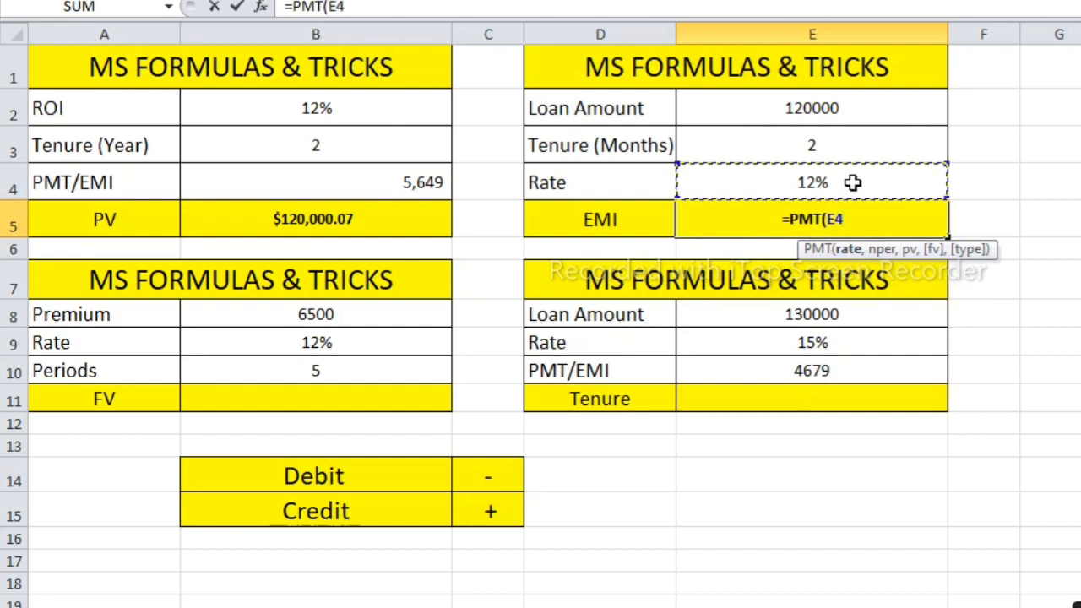
type("/12,")
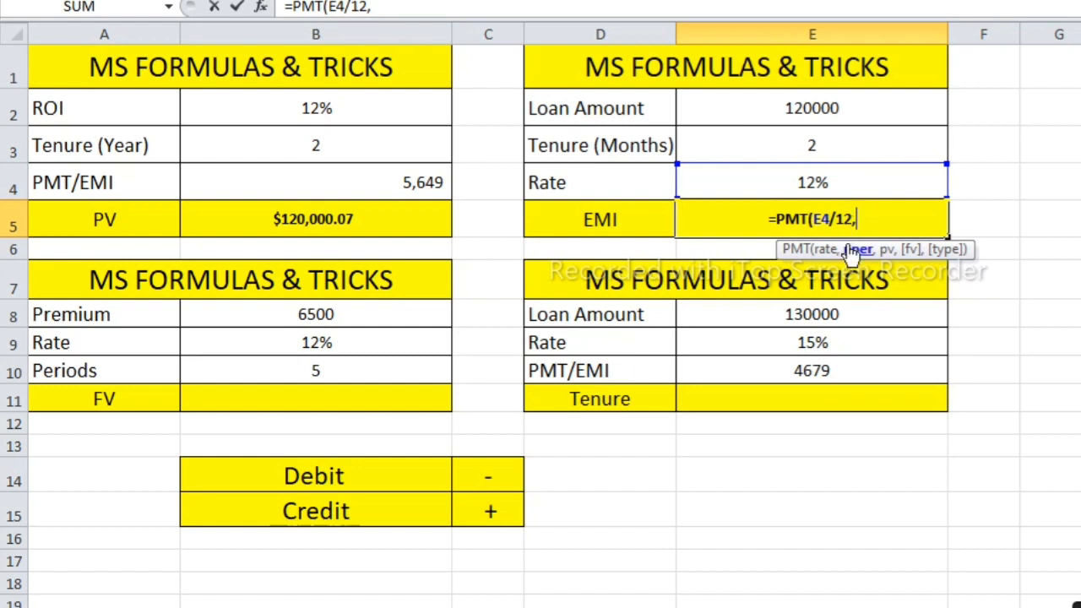
left_click(842, 156)
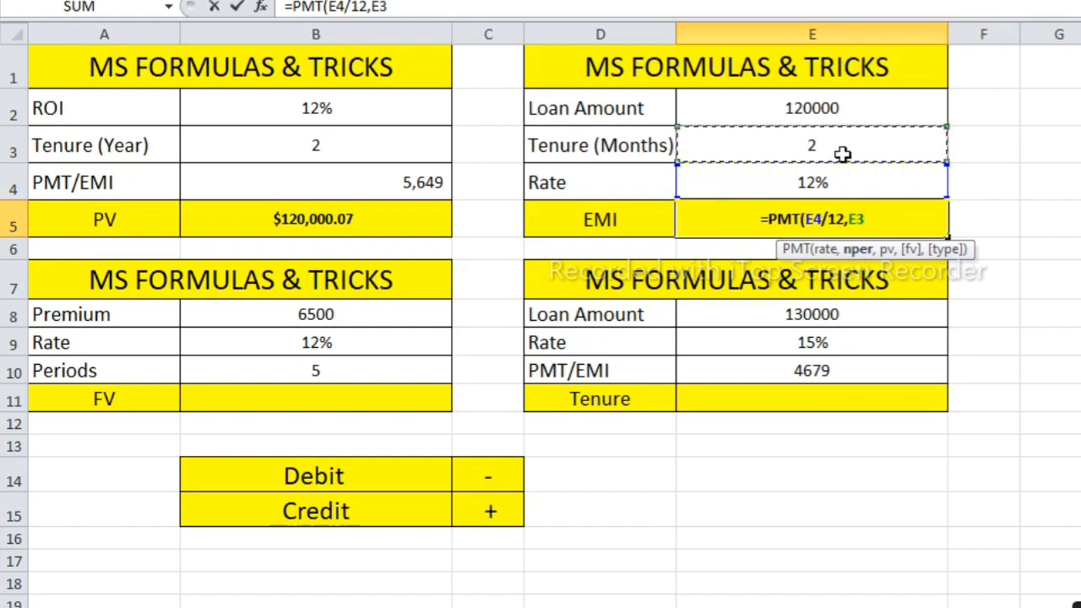
left_click(767, 218)
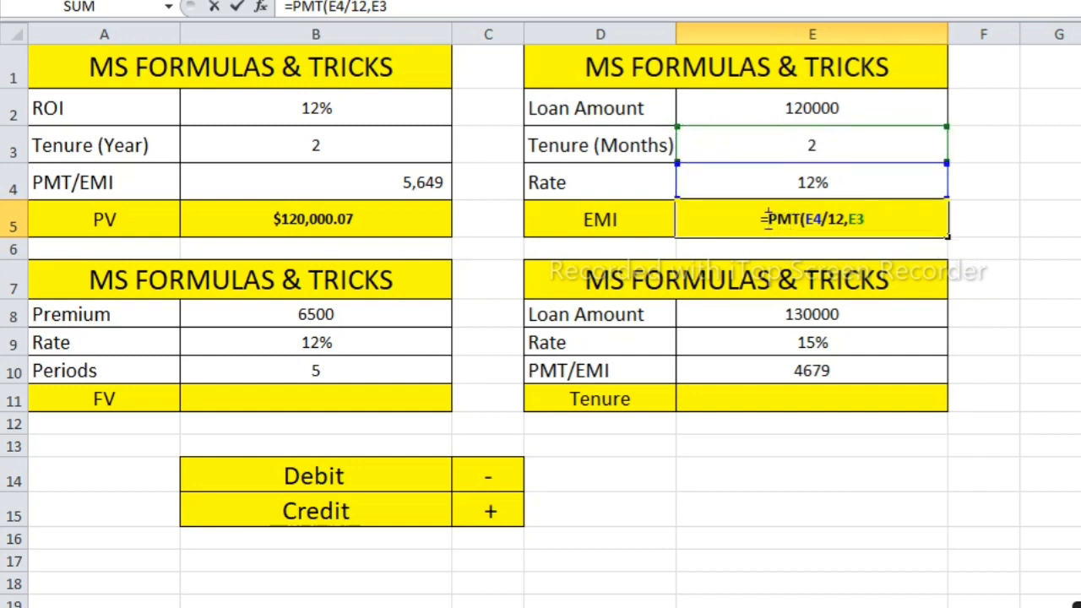
left_click(639, 148)
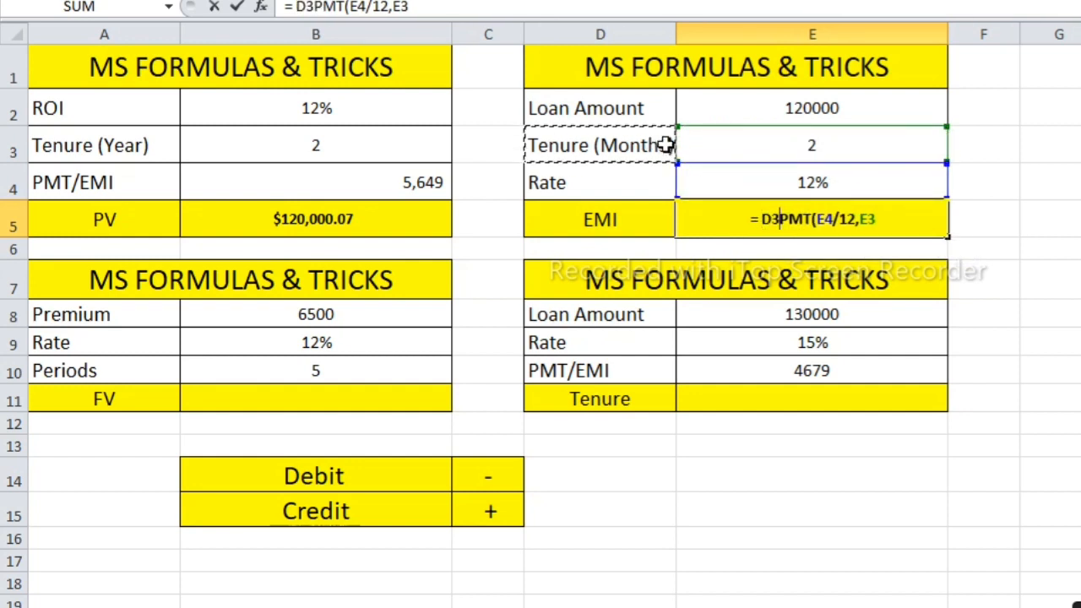
key("BackSpace")
key("BackSpace")
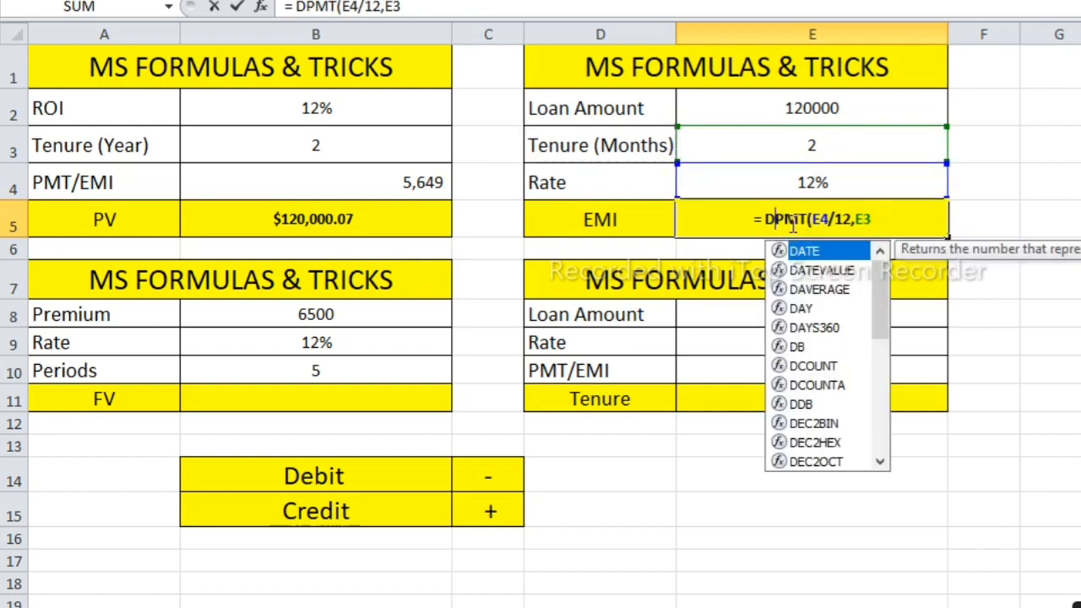
key("Escape")
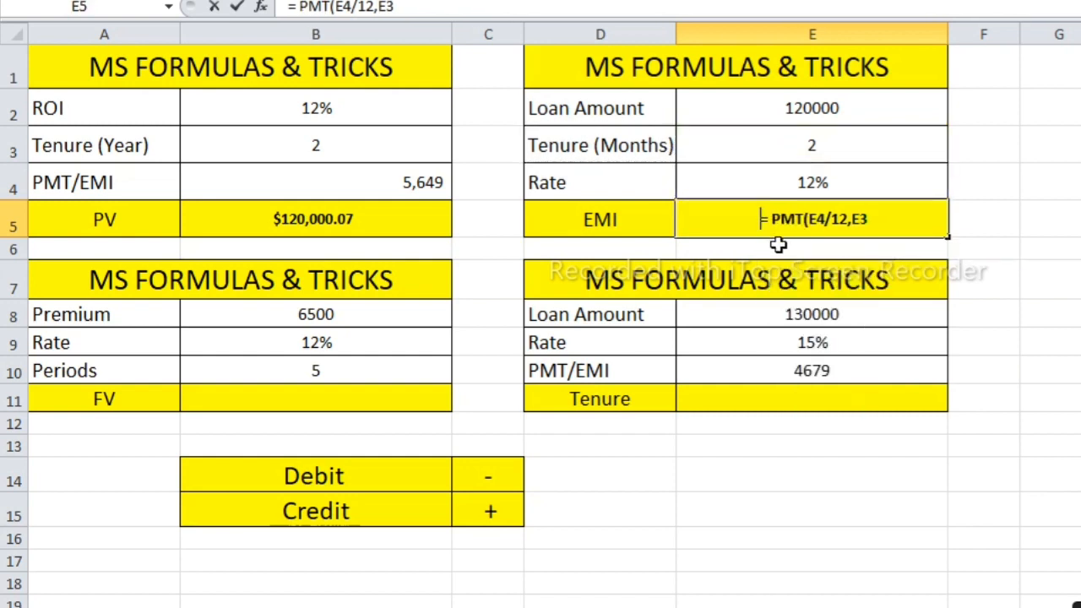
Step: Change the tenure label in cell D3 to read Tenure (Year)
left_click(671, 146)
key("BackSpace")
key("BackSpace")
key("BackSpace")
key("BackSpace")
key("BackSpace")
key("BackSpace")
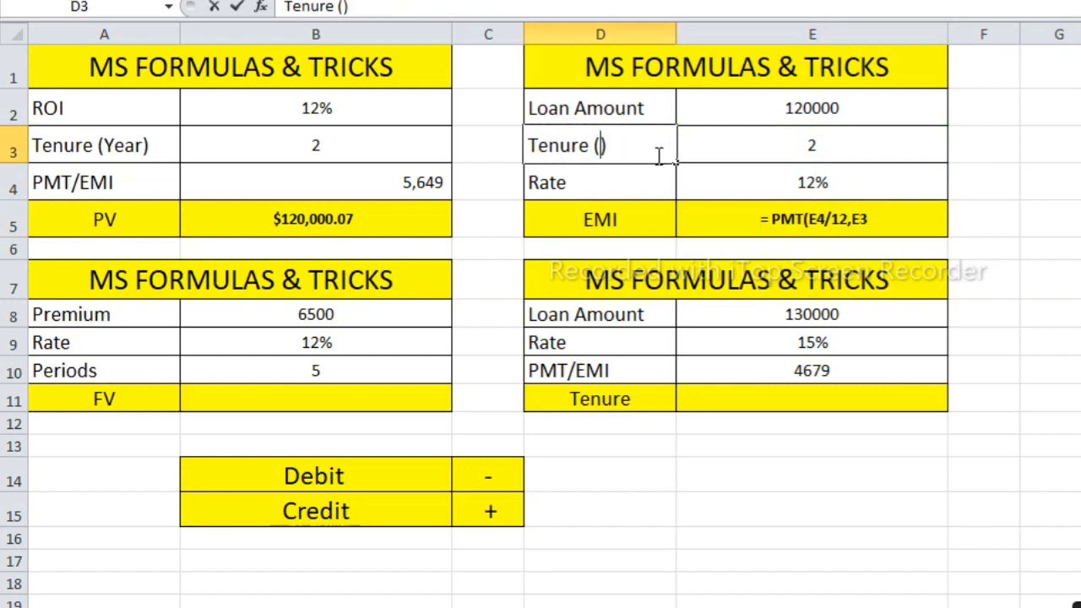
type("Ye")
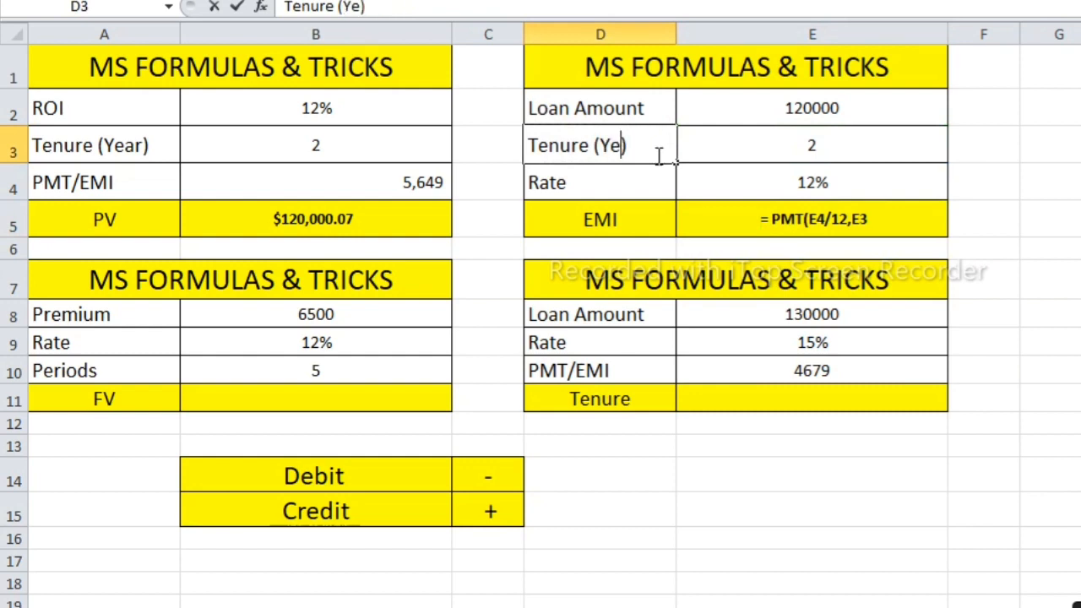
type("AR")
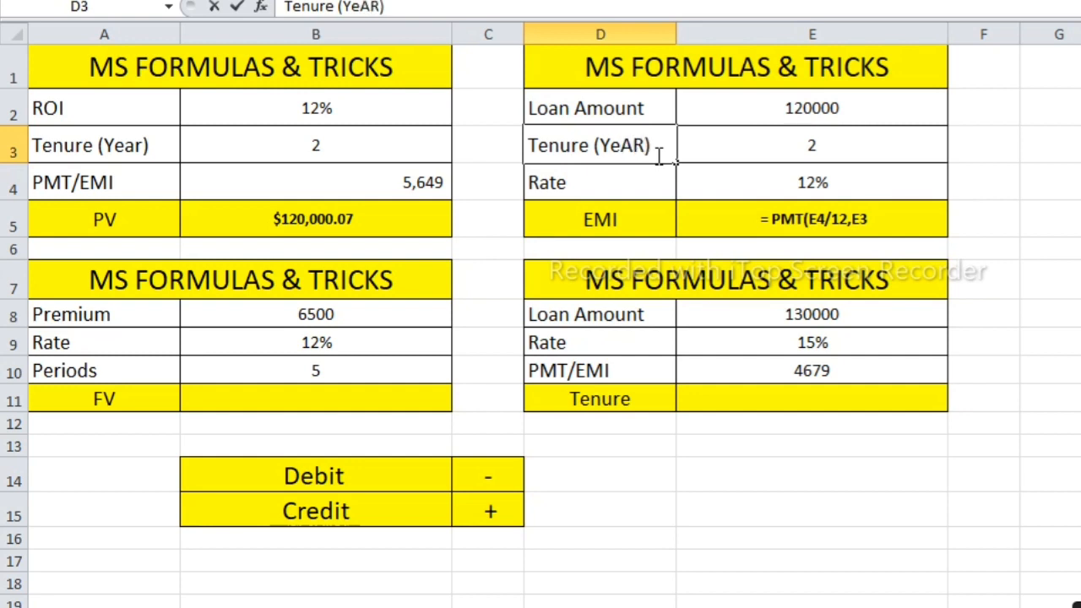
key("BackSpace")
key("BackSpace")
type("ar")
left_click(759, 219)
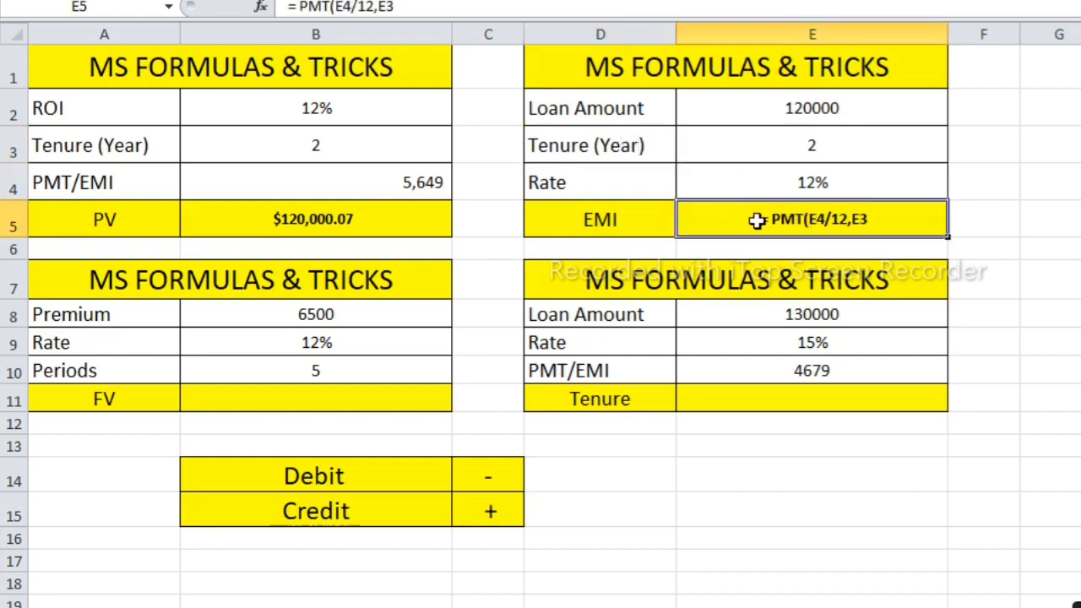
Step: Complete the EMI formula in cell E5 with a leading minus sign and monthly periods as =-PMT(E4/12,E3*12,E2)
double_click(760, 219)
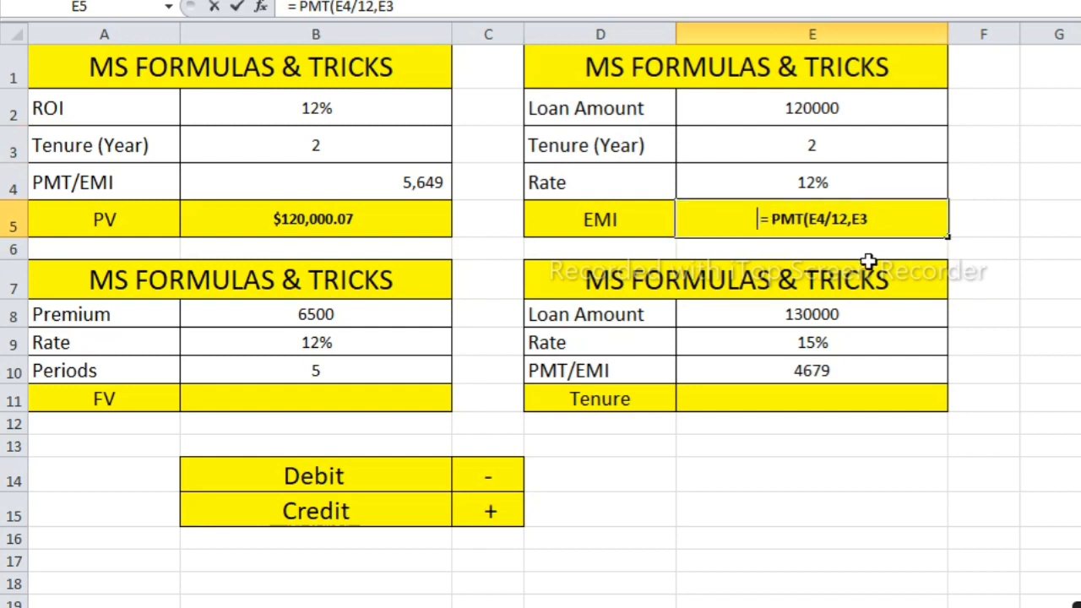
key("Right")
key("BackSpace")
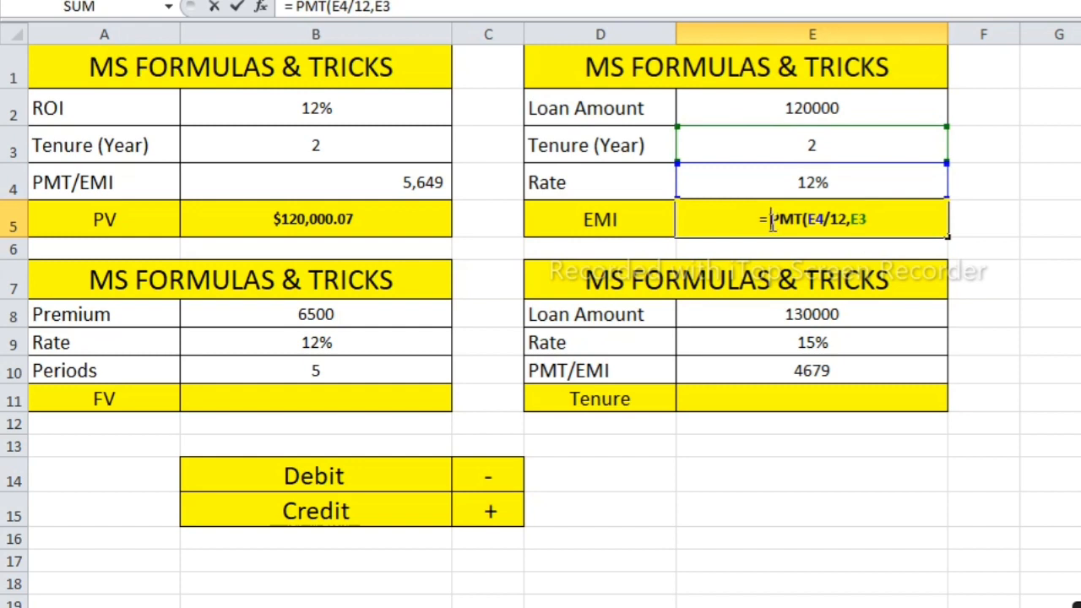
key("BackSpace")
type("-")
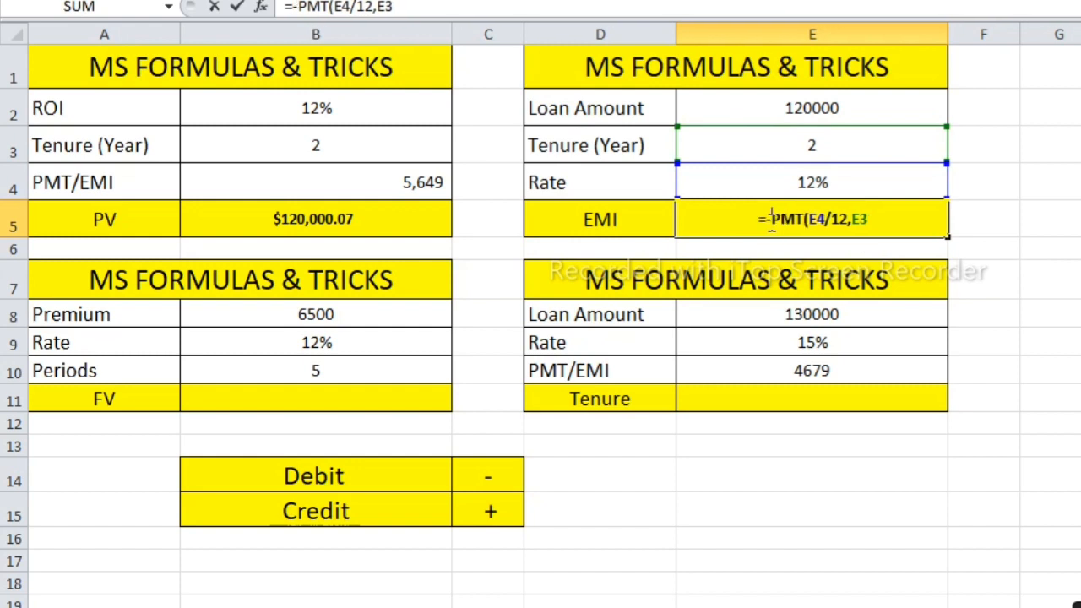
left_click(878, 222)
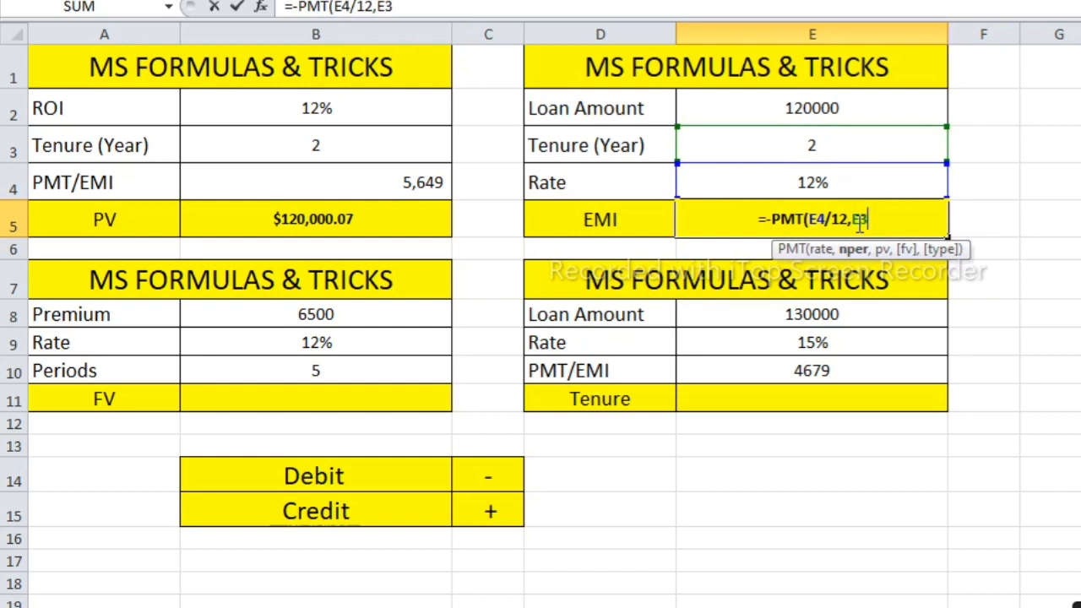
type("*12")
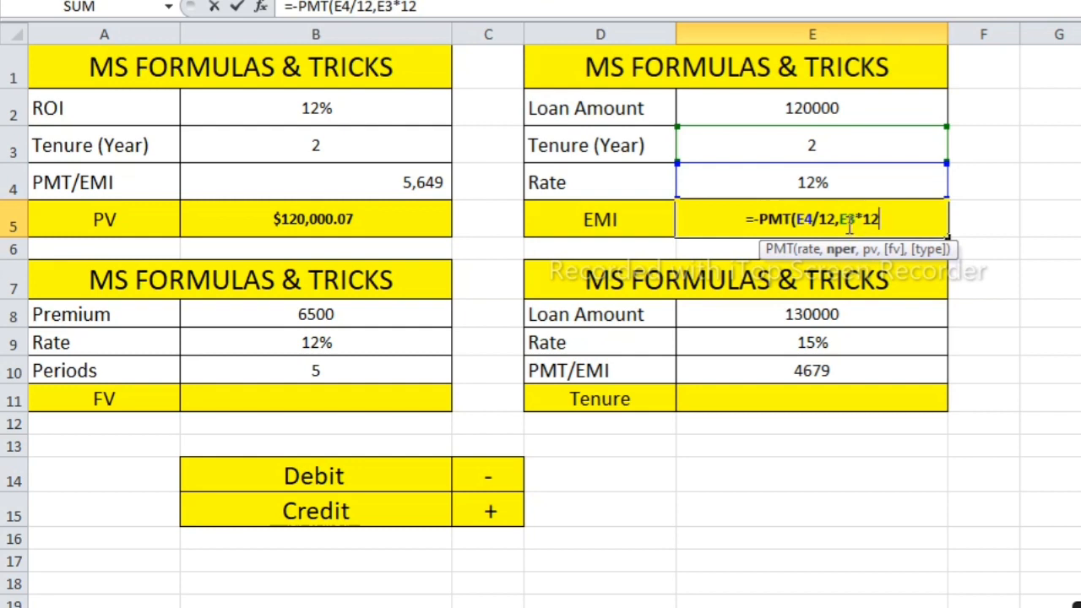
type(",")
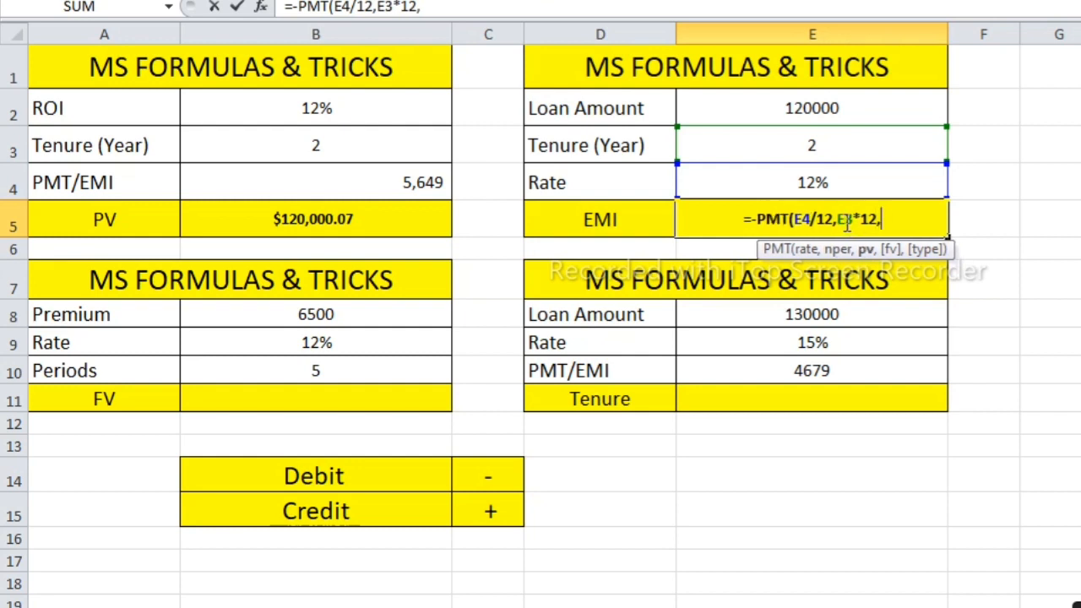
left_click(867, 117)
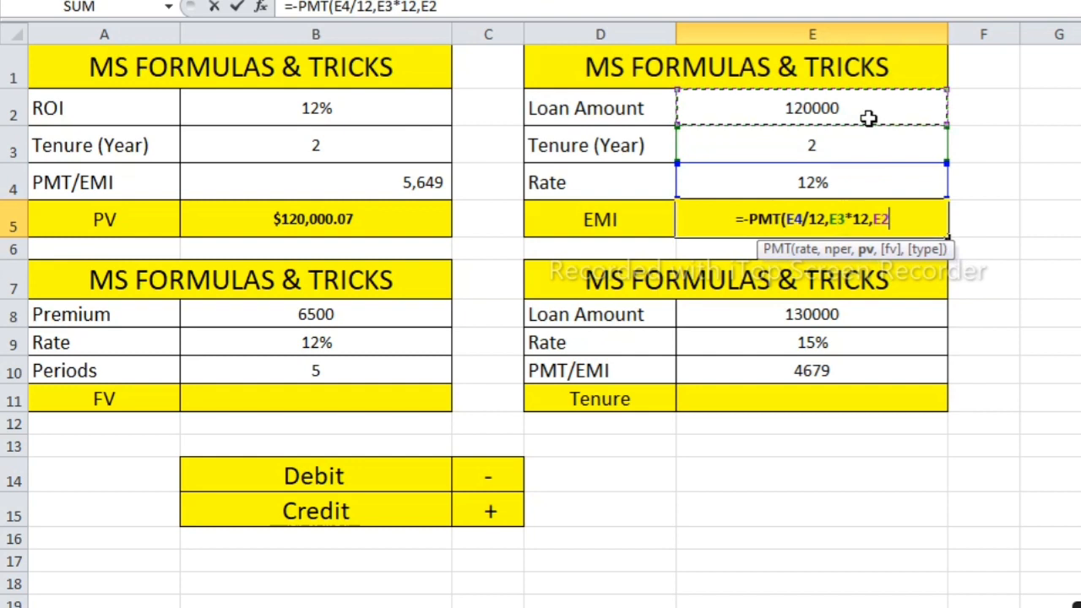
type(")")
key("Return")
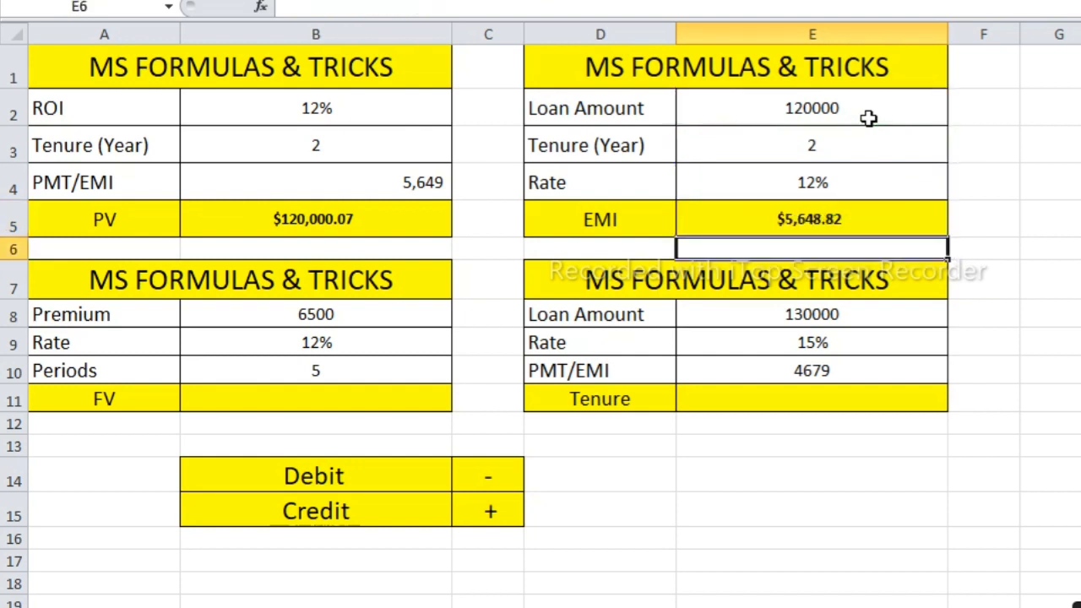
Step: Change the format of the EMI result in cell E5 and the PV result in cell B5 from currency to Number
left_click(823, 221)
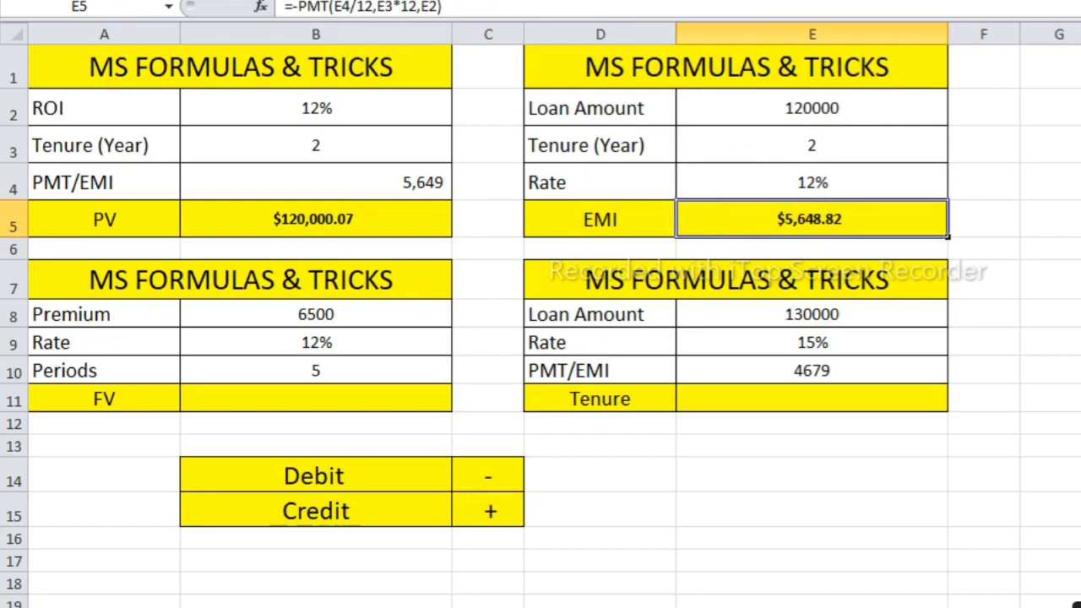
left_click(818, 7)
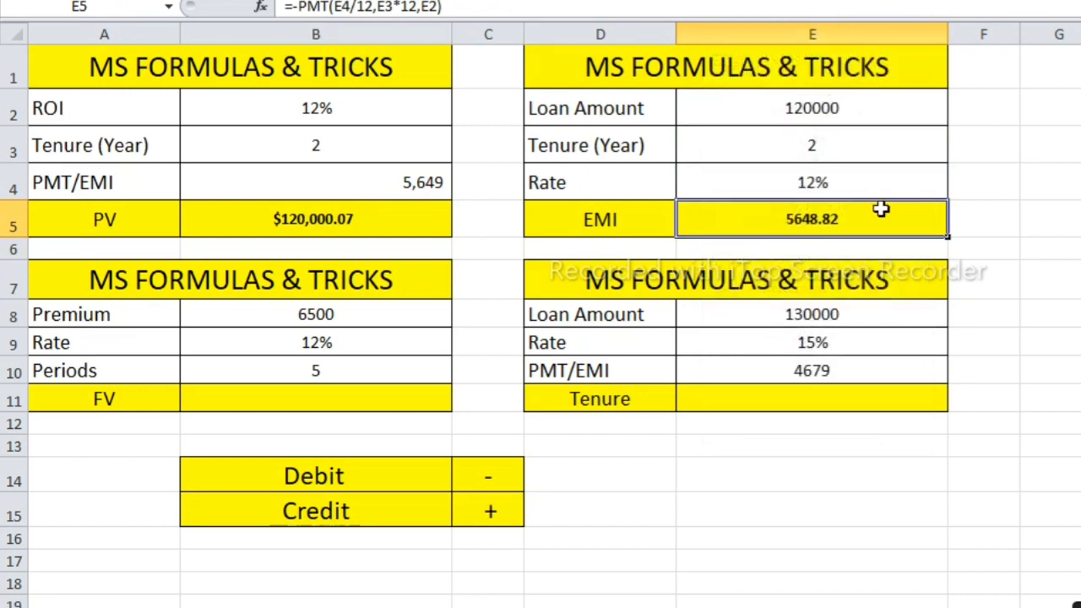
left_click(310, 223)
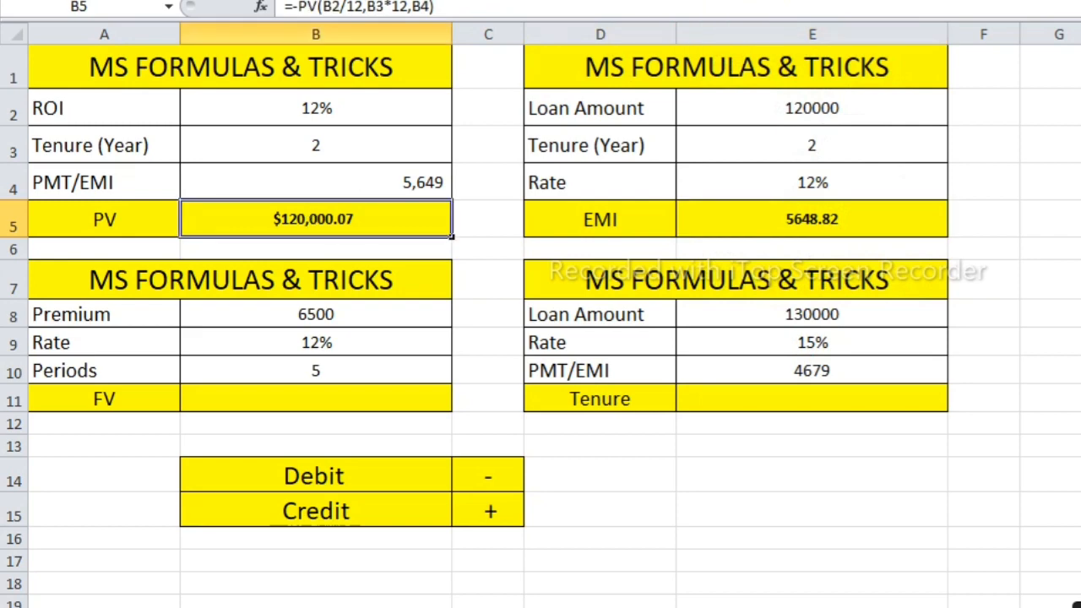
left_click(812, 4)
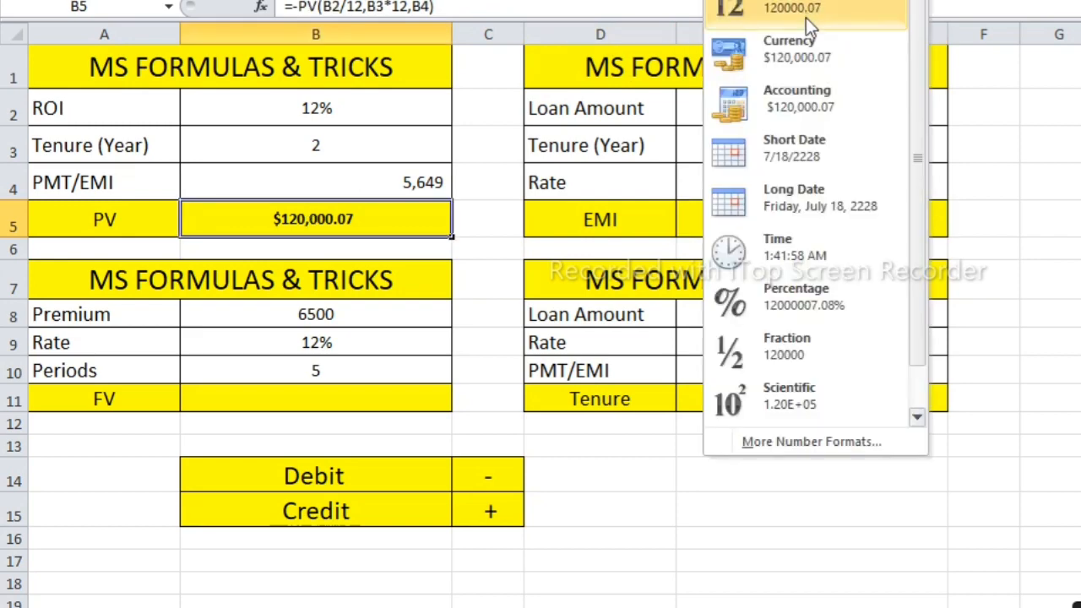
left_click(805, 17)
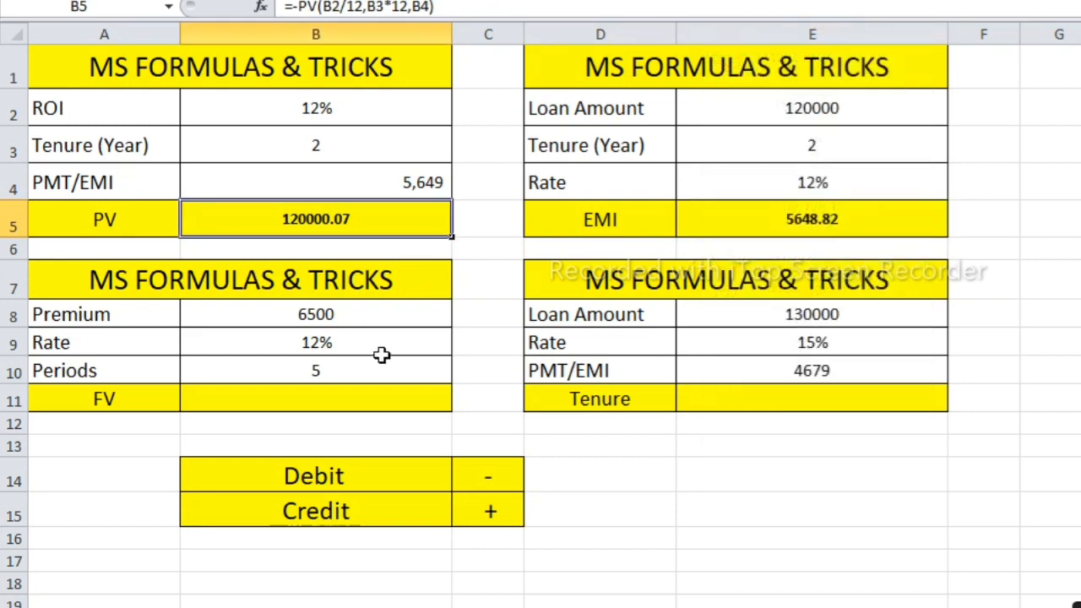
Step: Begin the FV formula in cell B11 with the monthly rate as =FV(B9/12,
left_click(183, 375)
left_click(203, 294)
left_click(222, 370)
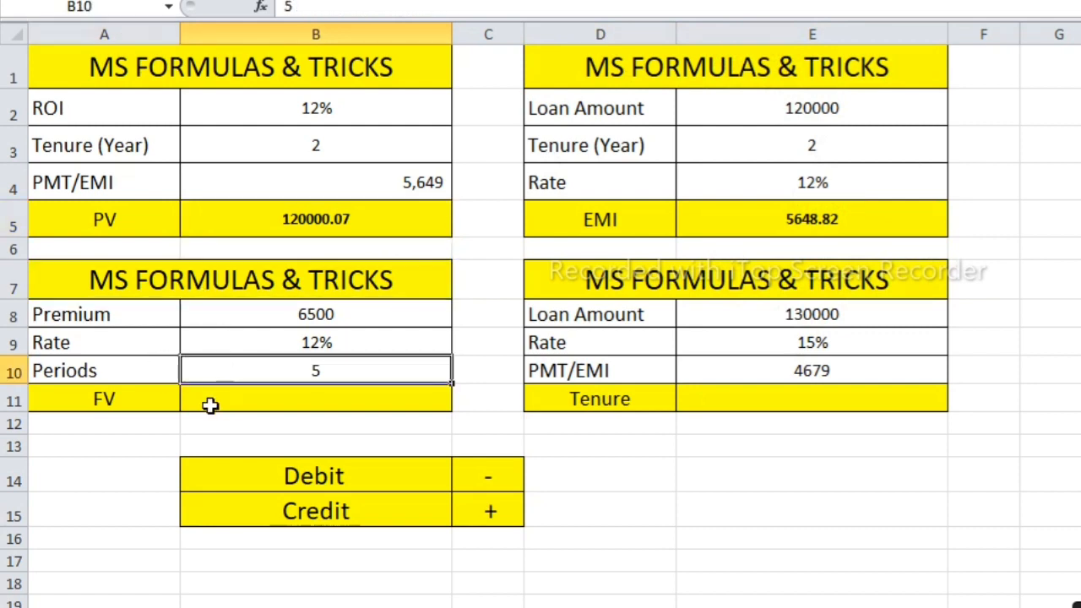
left_click(209, 405)
type("=")
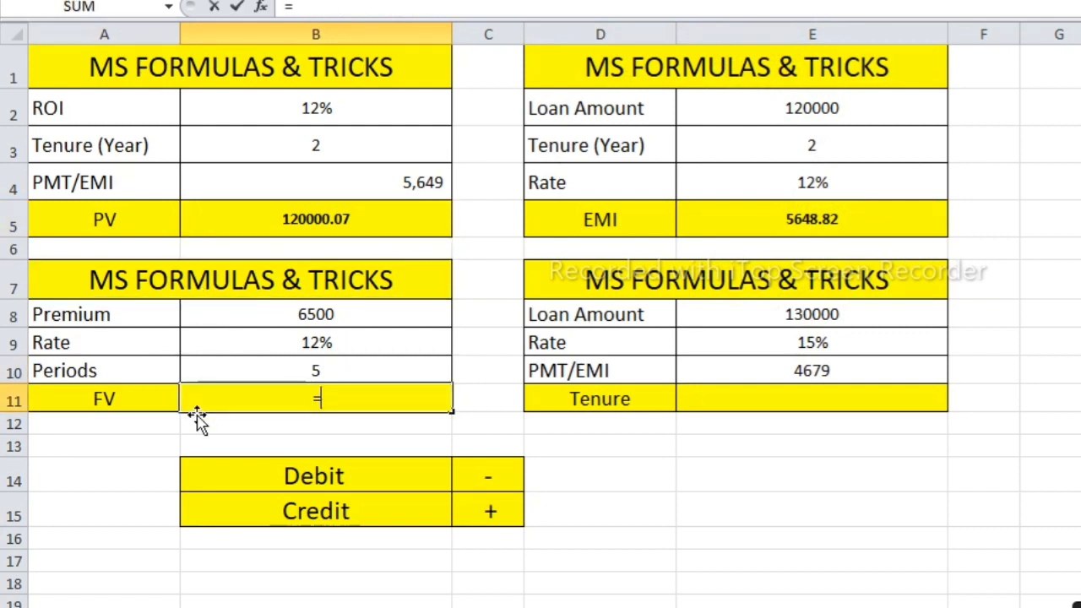
type("FV(")
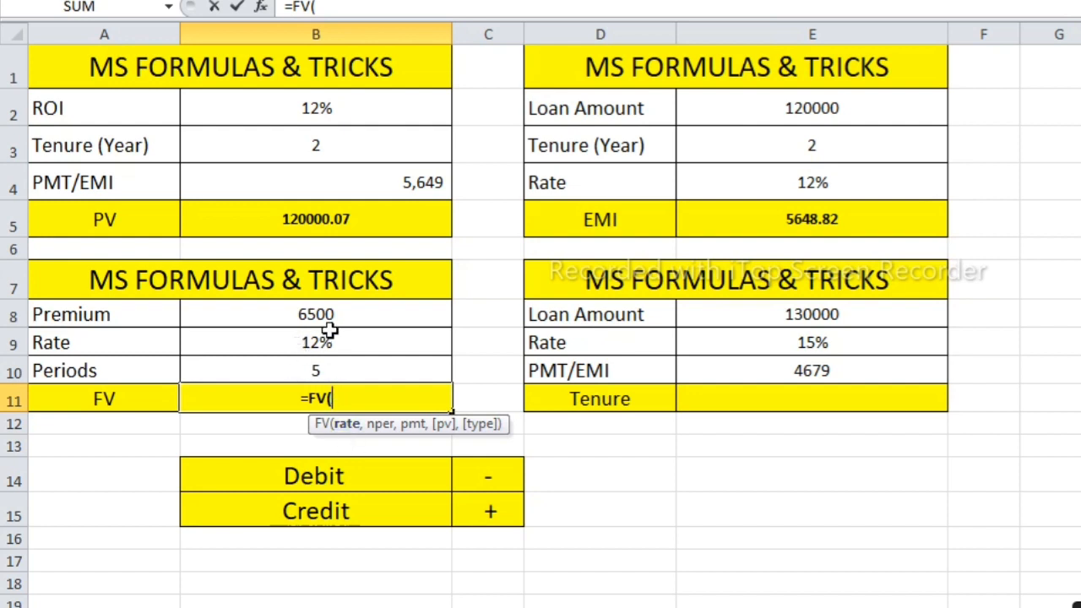
left_click(329, 341)
type("/12")
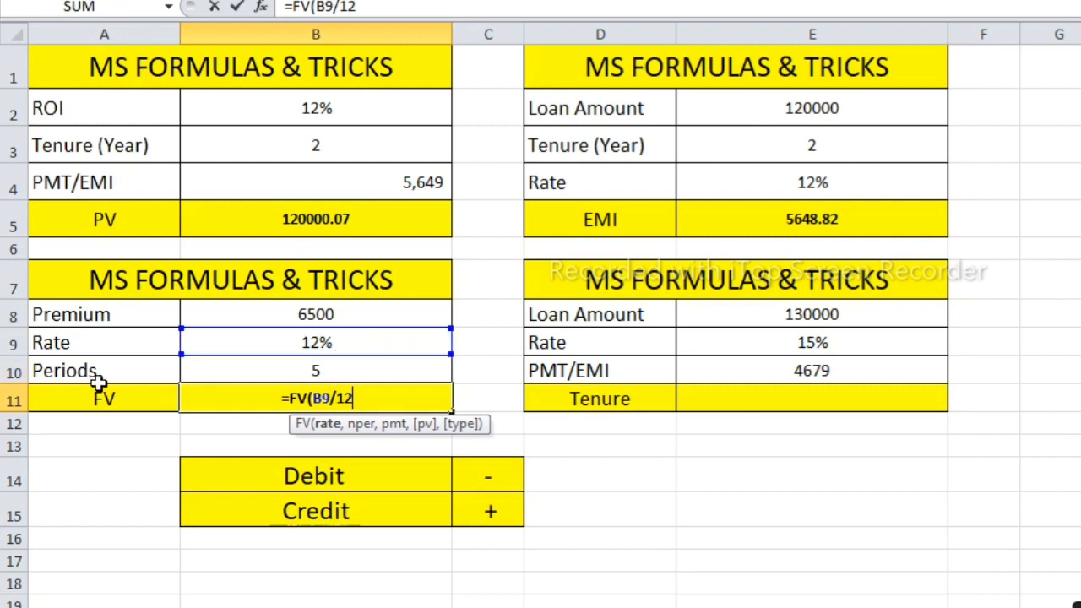
type(",")
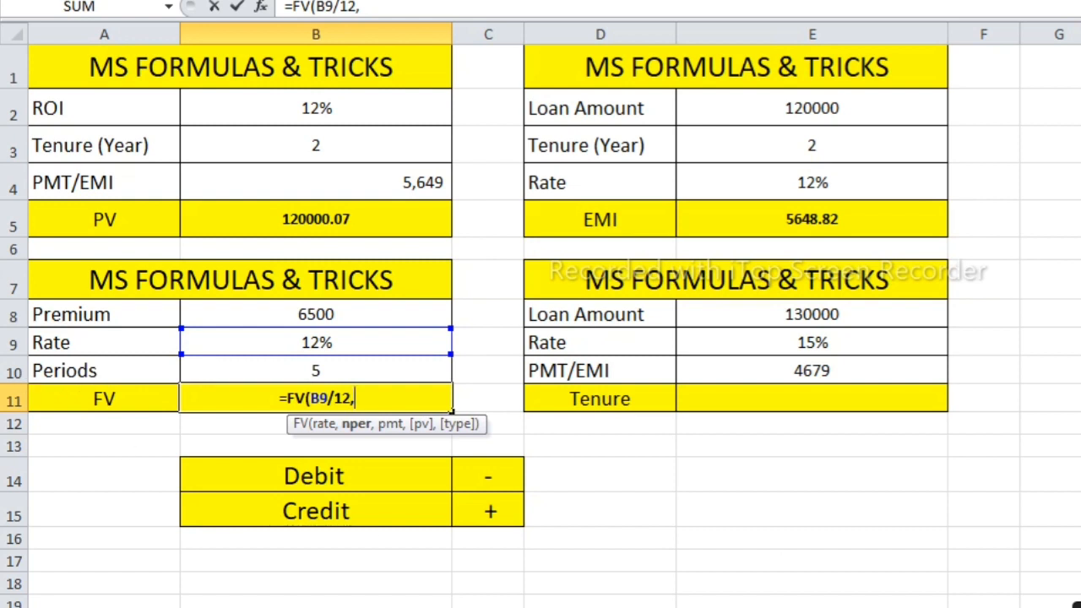
Step: Complete the FV formula in cell B11 with the monthly periods and the premium as =FV(B9/12,B10*12,B8)
left_click(348, 372)
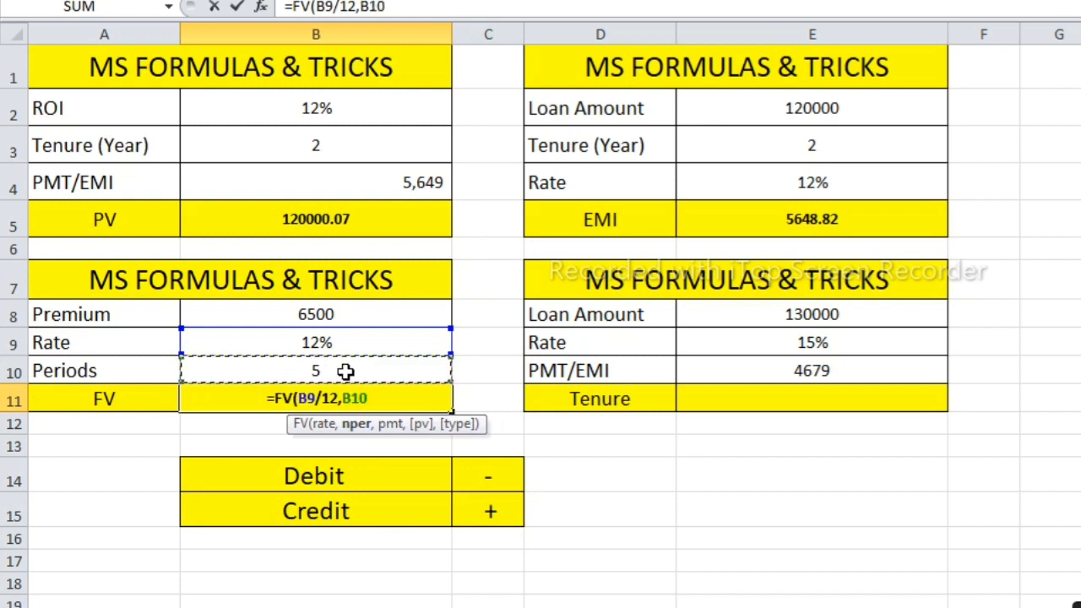
type("*")
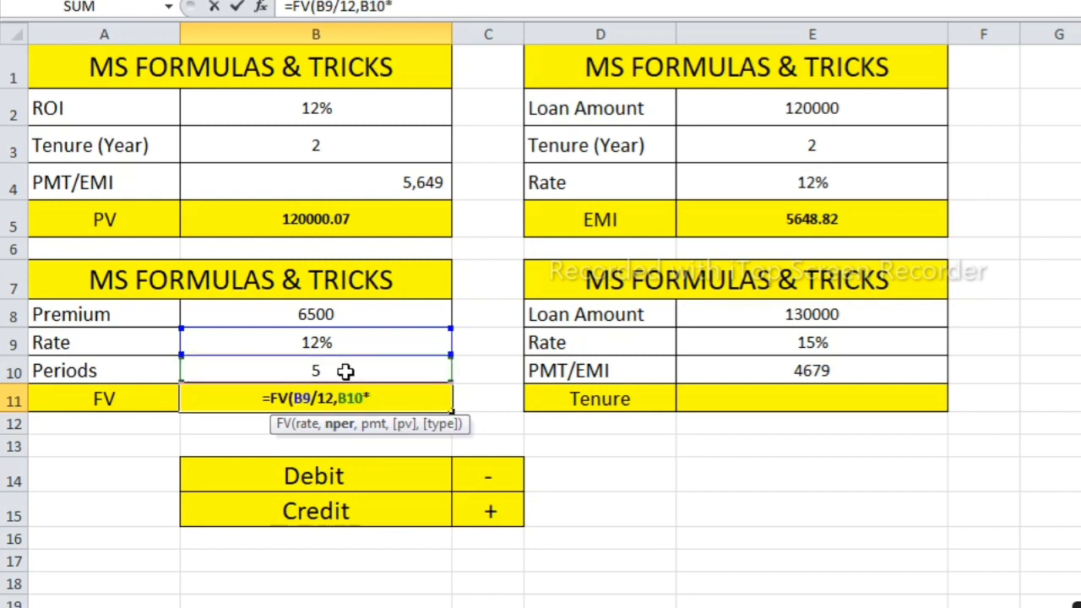
type("12,")
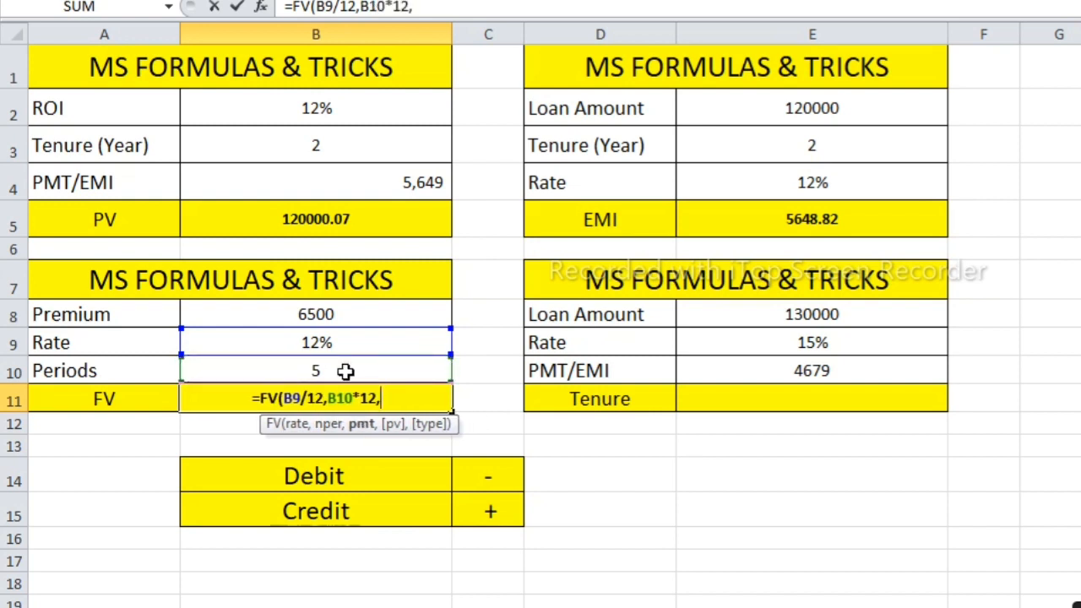
left_click(316, 311)
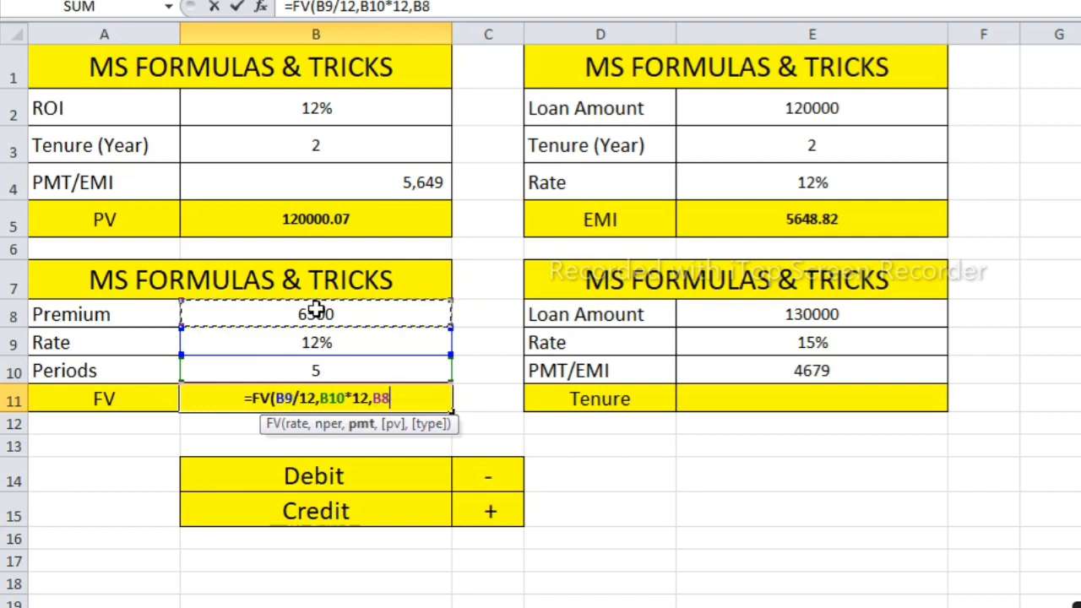
type(")")
key("Return")
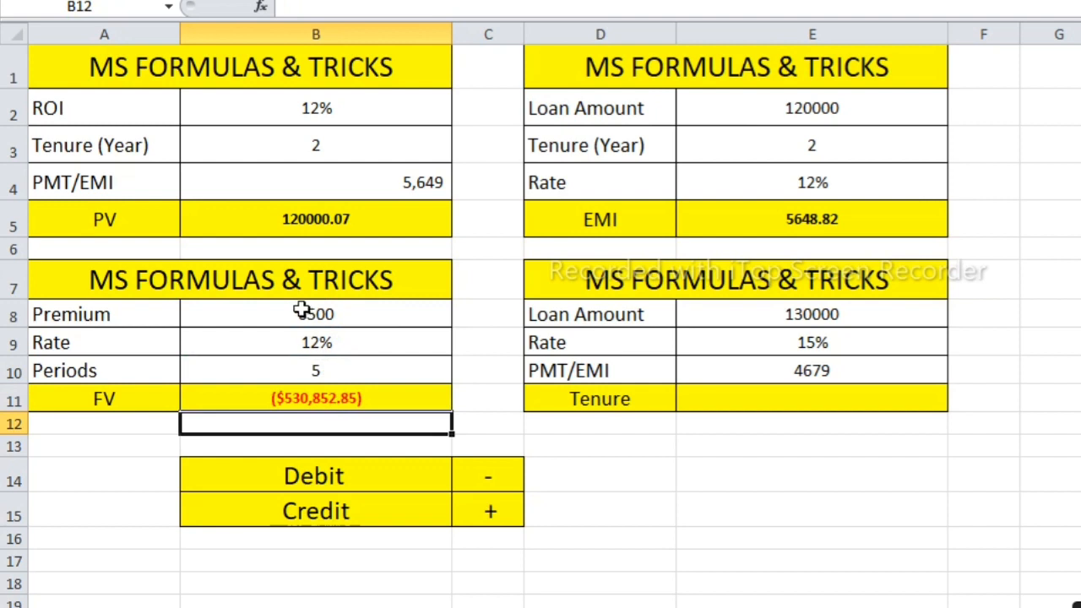
Step: Make the premium in cell B8 a debit by changing it to -6500
double_click(302, 312)
type("-")
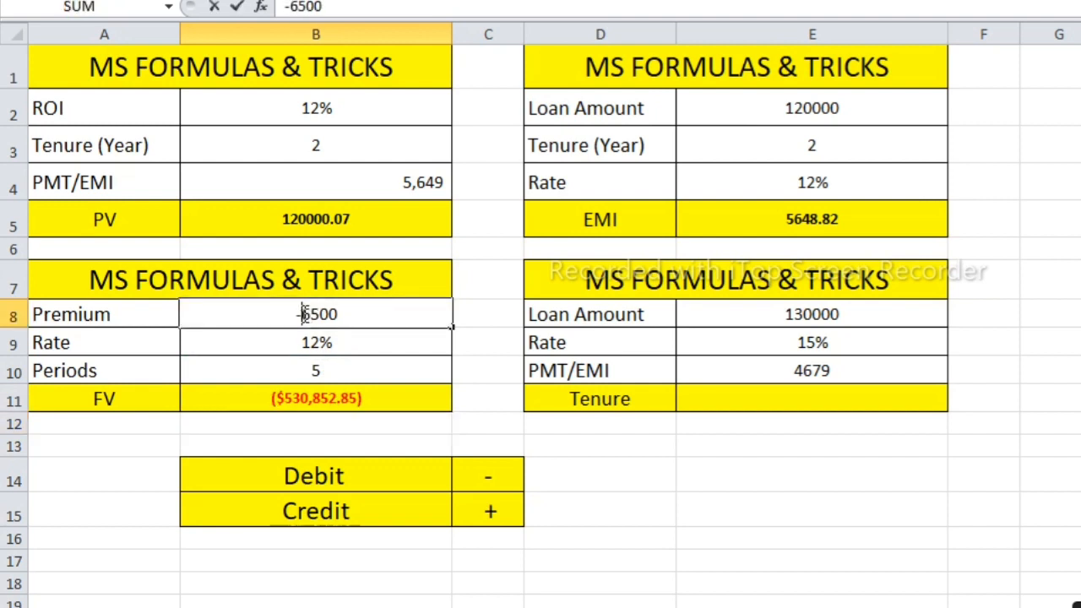
key("Return")
Step: Change the format of the FV result in cell B11 from currency to Number
left_click(295, 399)
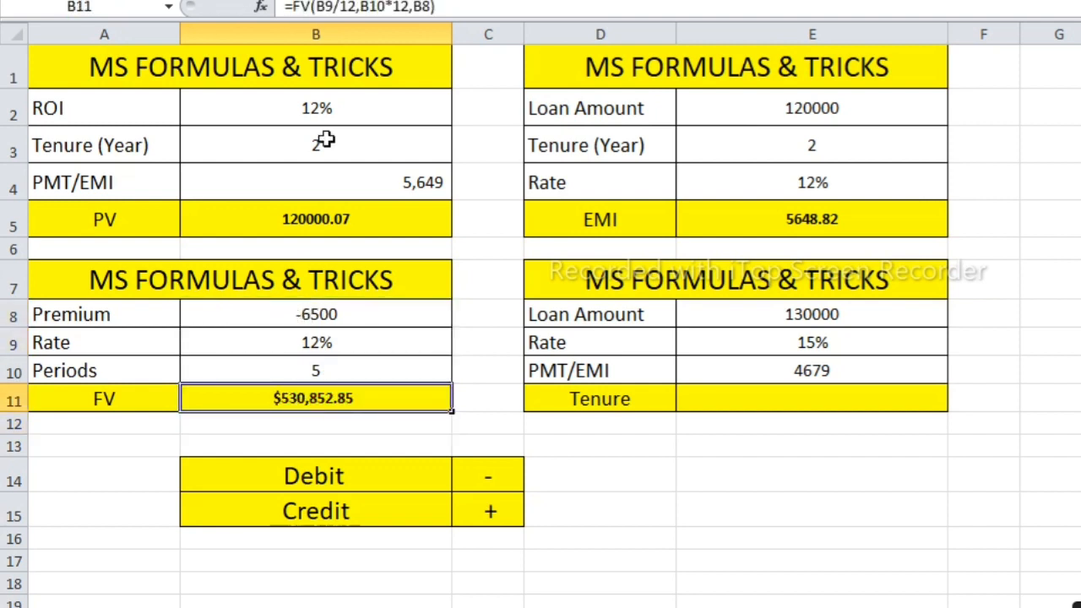
left_click(802, 1)
left_click(759, 1)
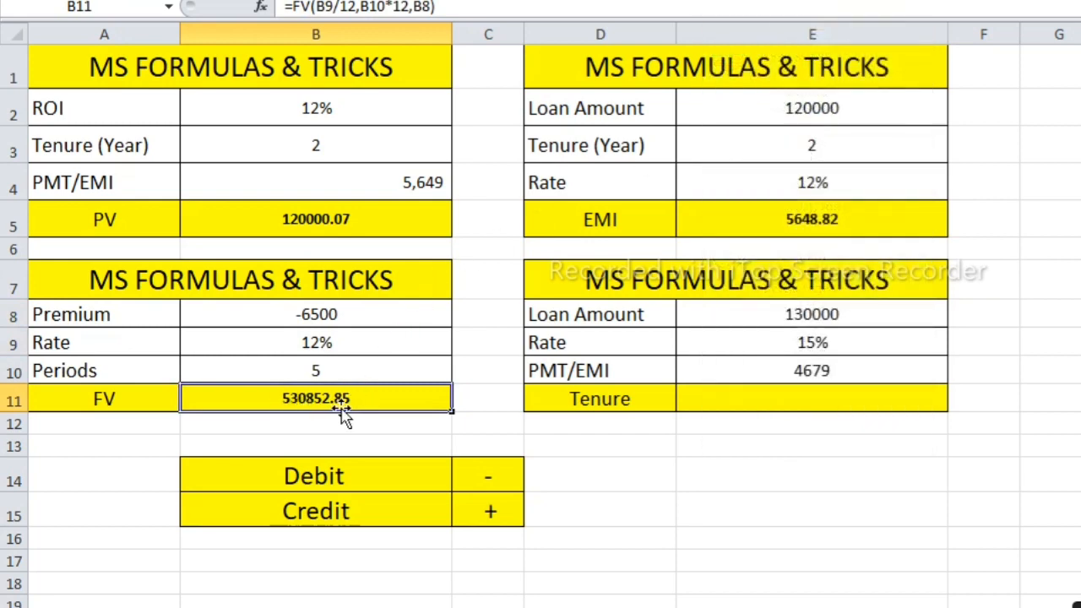
left_click(385, 420)
left_click(374, 402)
left_click(306, 346)
left_click(316, 371)
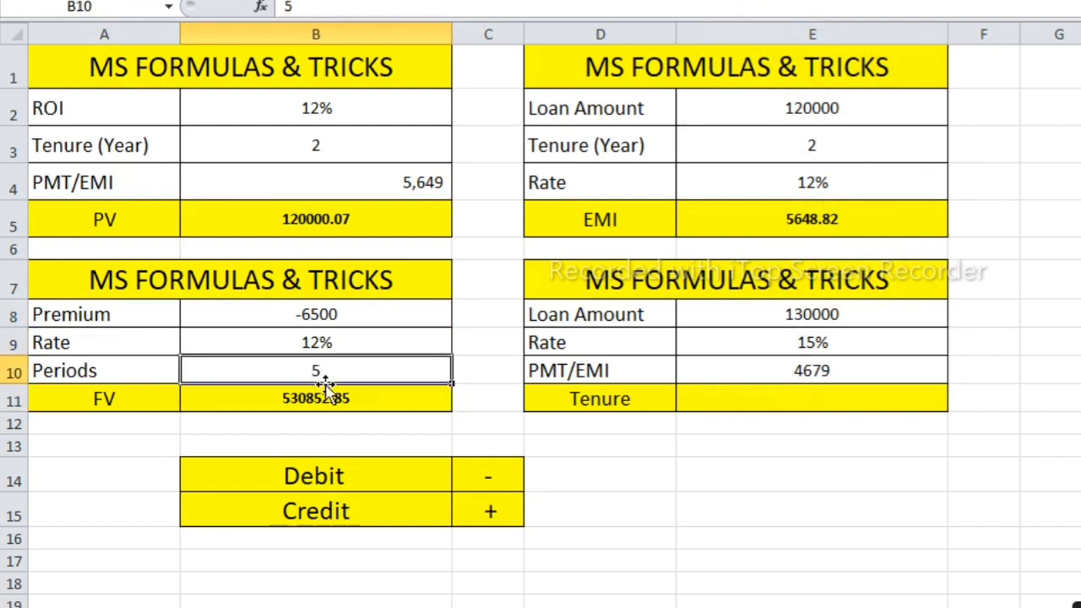
left_click(329, 397)
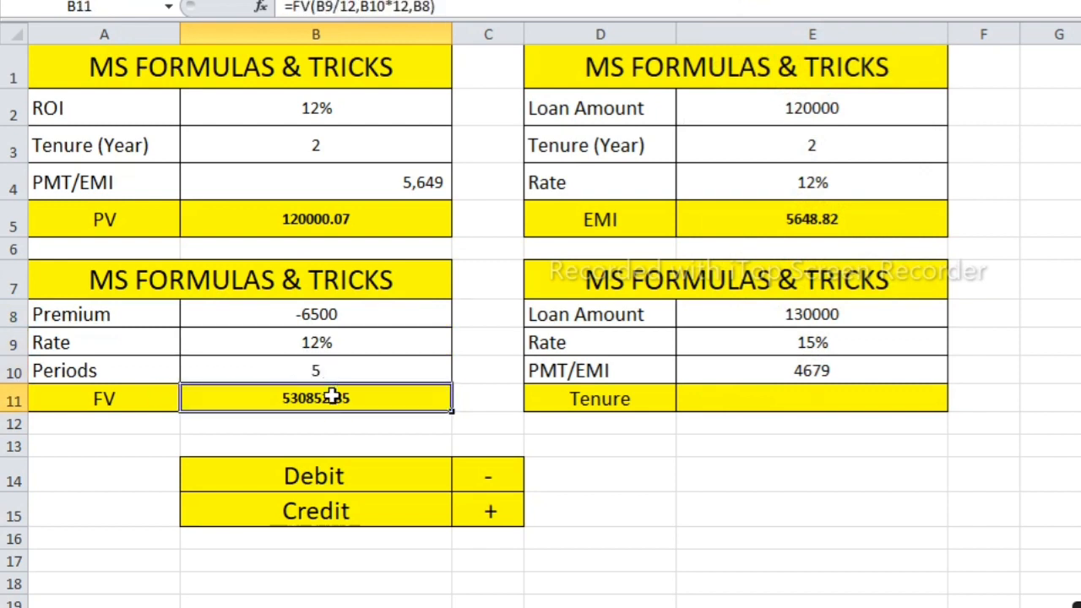
Step: Calculate the tenure in cell E11 from the monthly rate, EMI and loan amount with =NPER(E9/12,E10,E8)
left_click(726, 401)
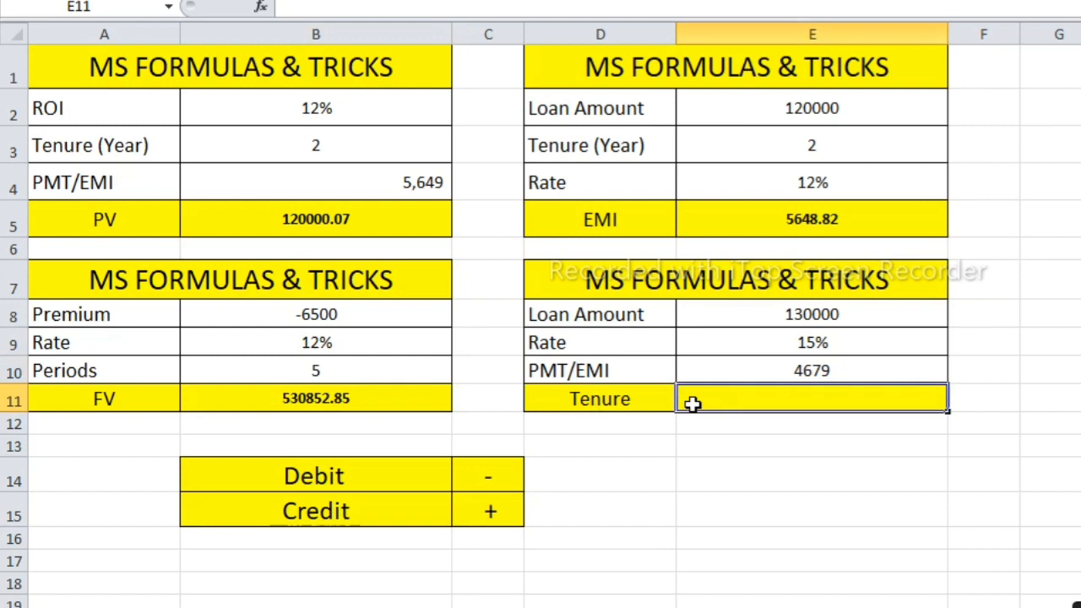
type("=nper")
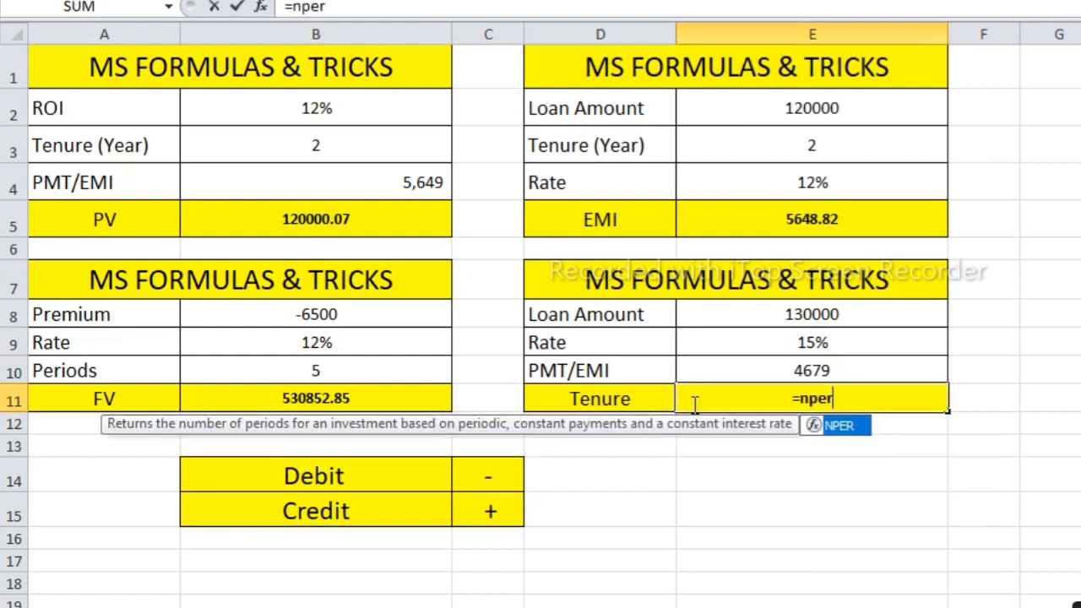
key("Tab")
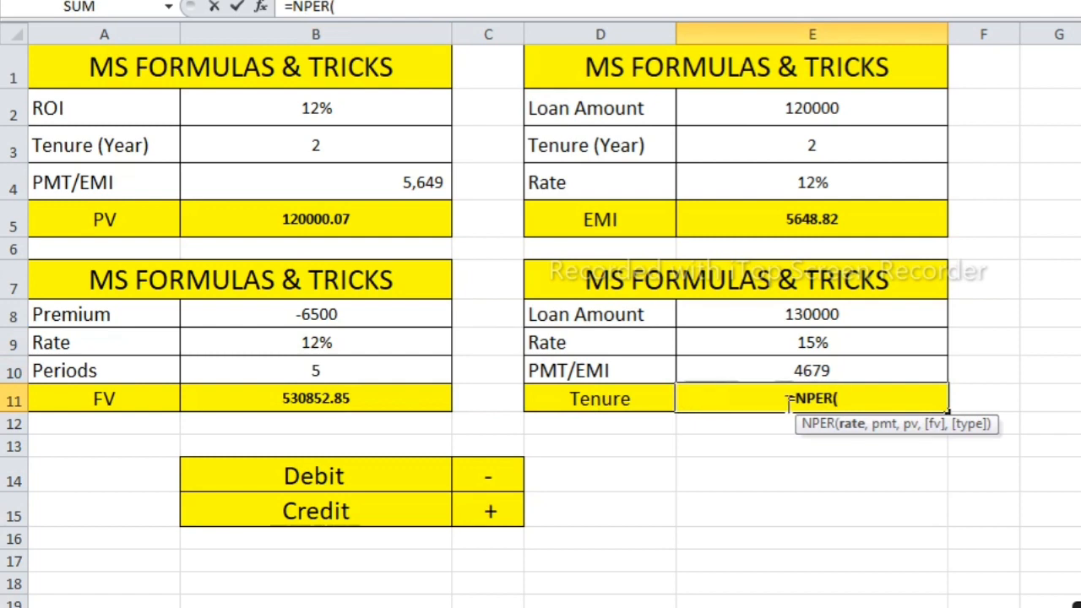
left_click(887, 347)
type("/")
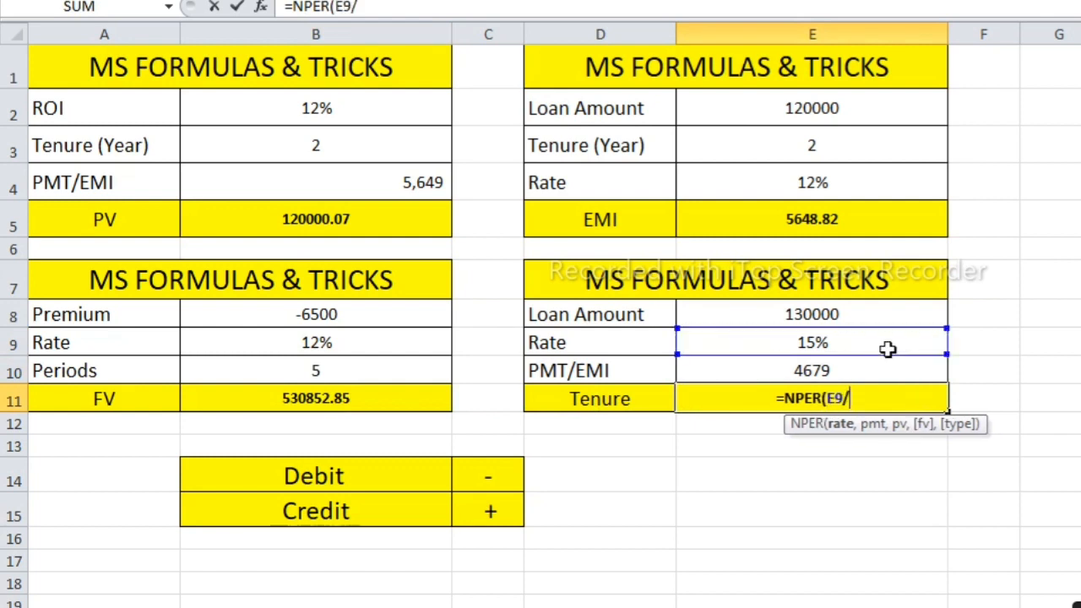
type("12")
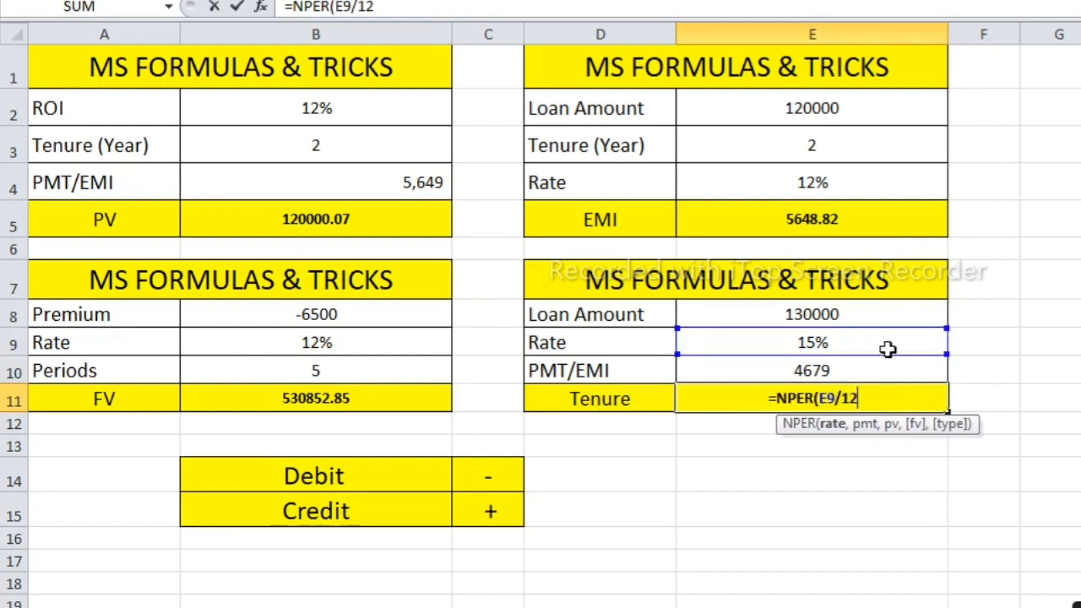
type(",")
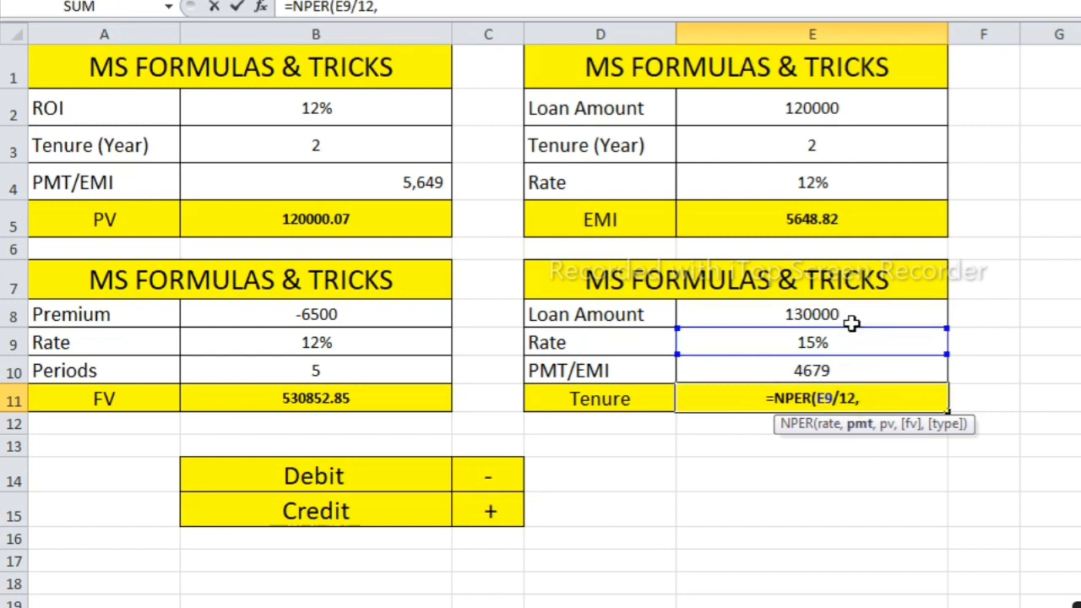
left_click(831, 371)
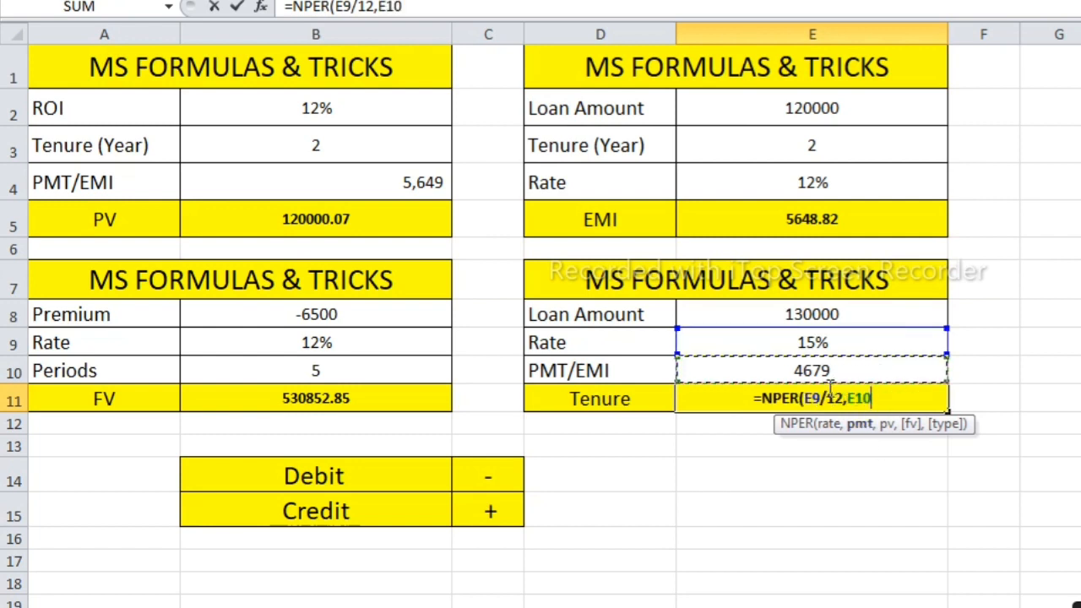
type(",")
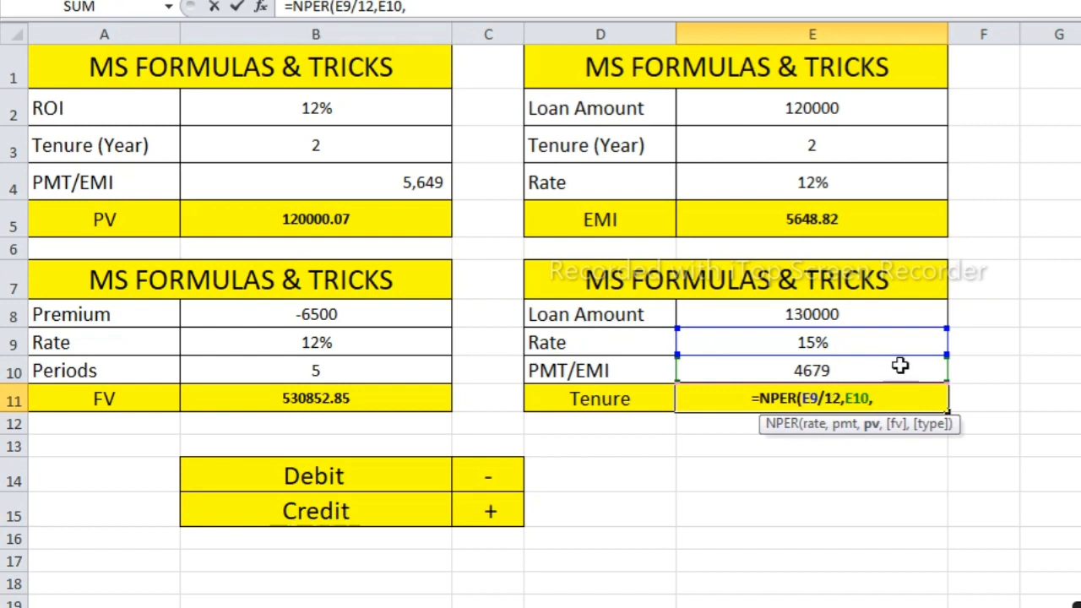
left_click(888, 315)
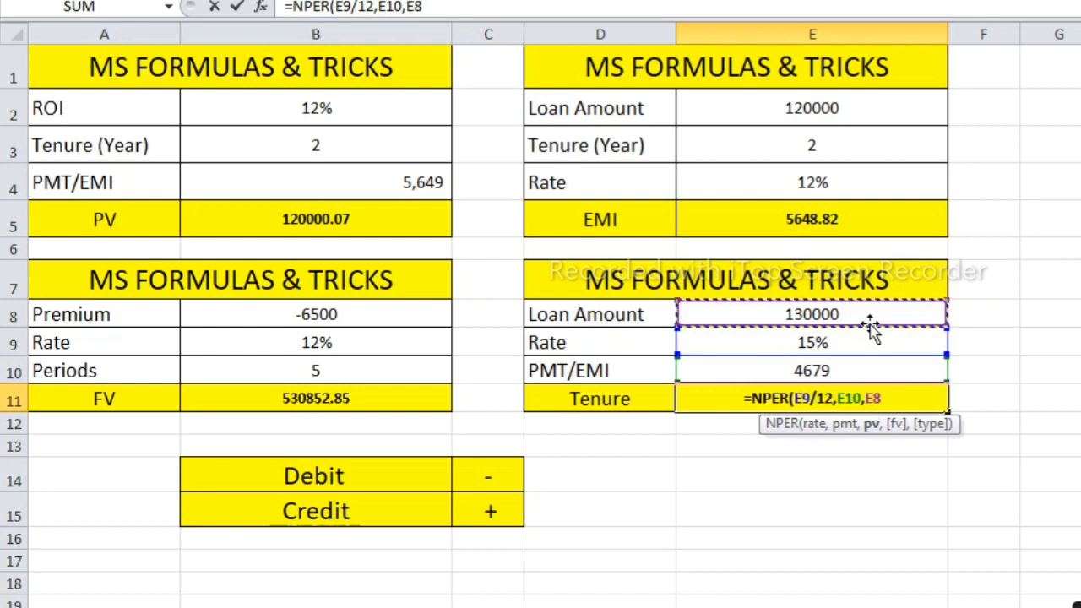
type(")")
key("Return")
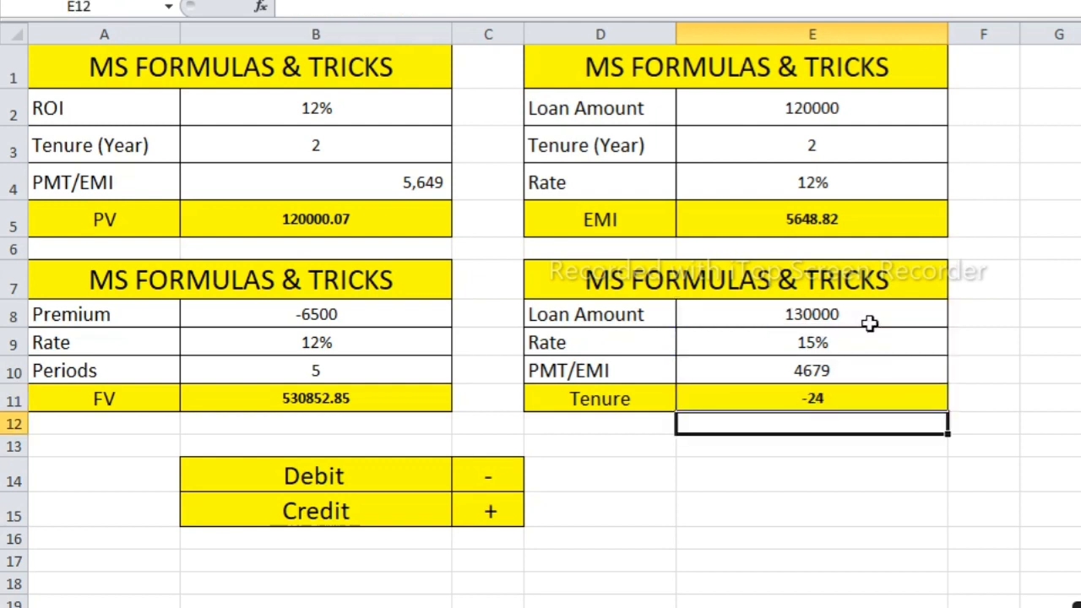
Step: Check the debit and credit sign key, try a loan amount of -130000 in cell E8, and undo that change
left_click(852, 400)
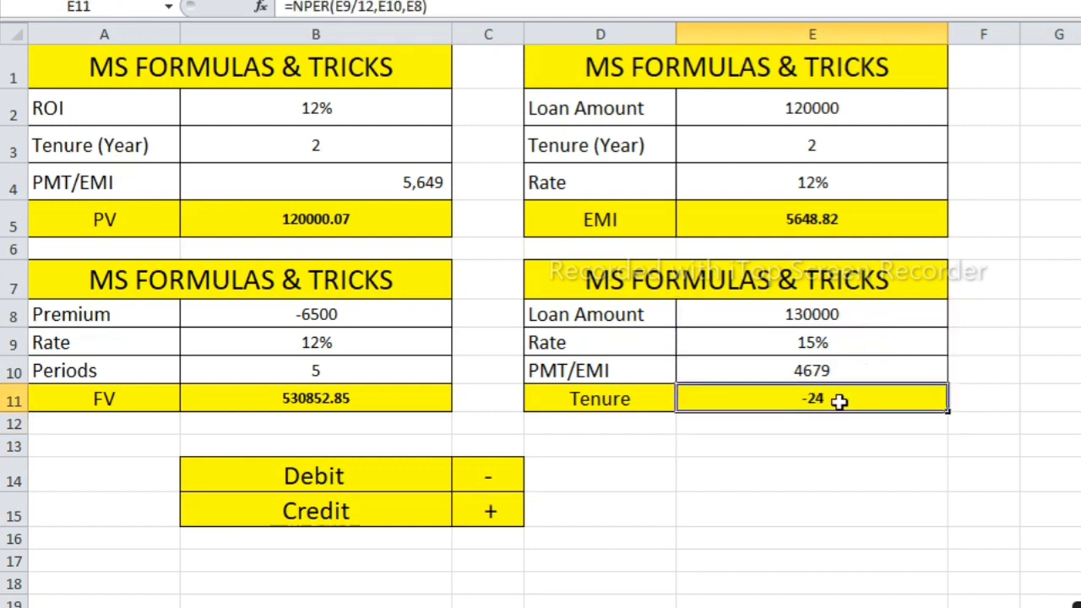
left_click_drag(378, 480, 473, 480)
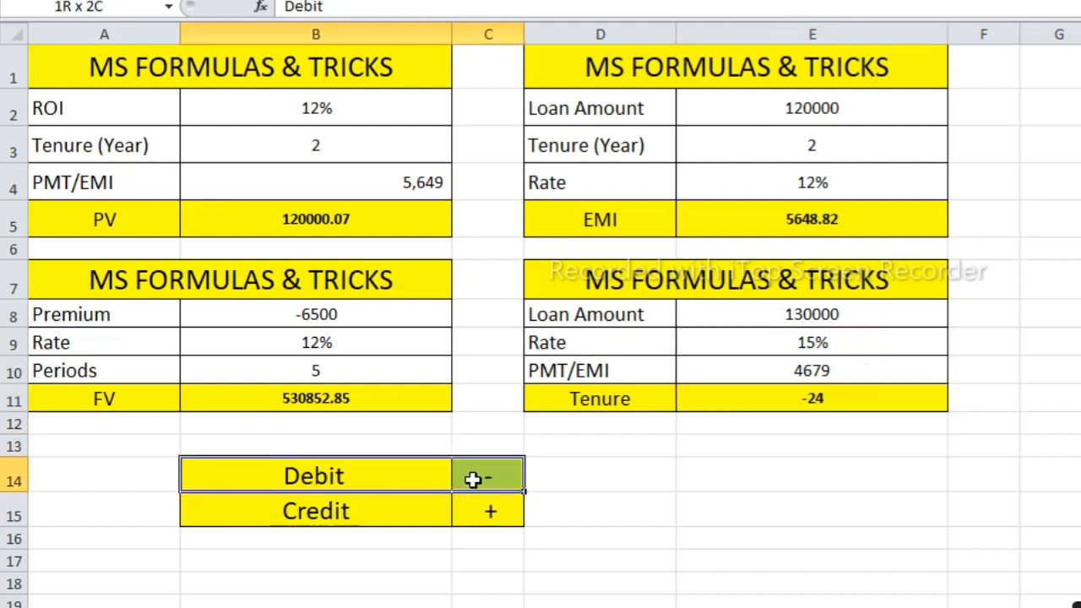
left_click_drag(378, 504, 486, 511)
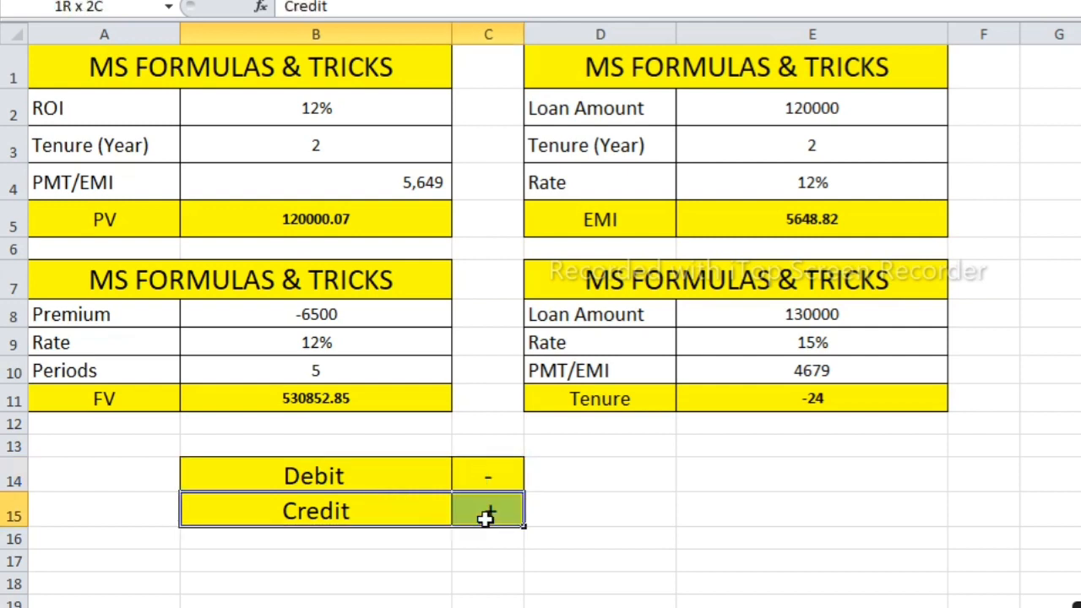
left_click(802, 401)
double_click(785, 312)
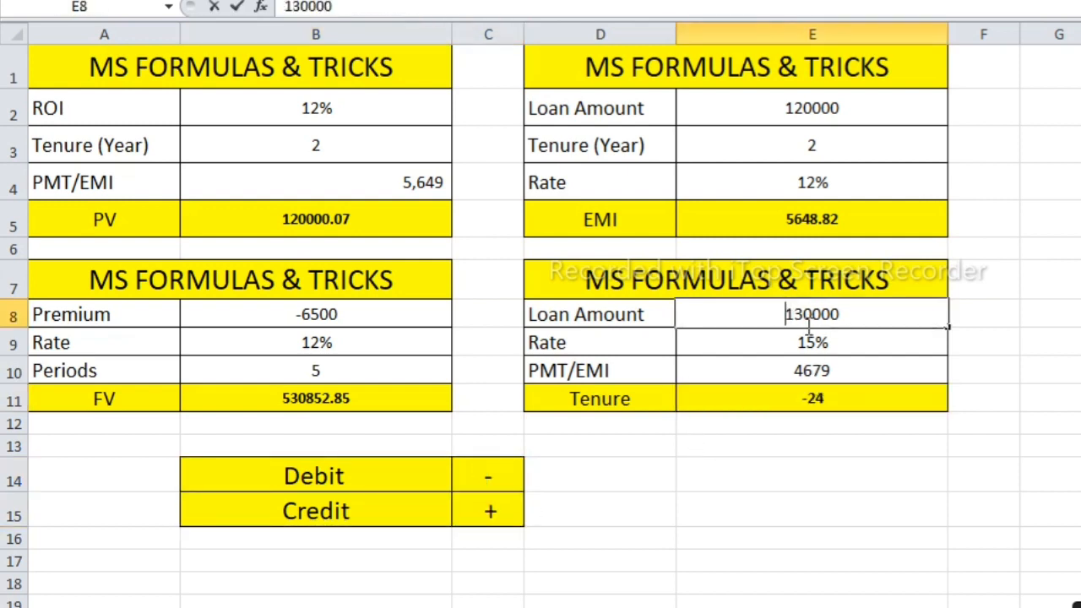
type("-")
key("Return")
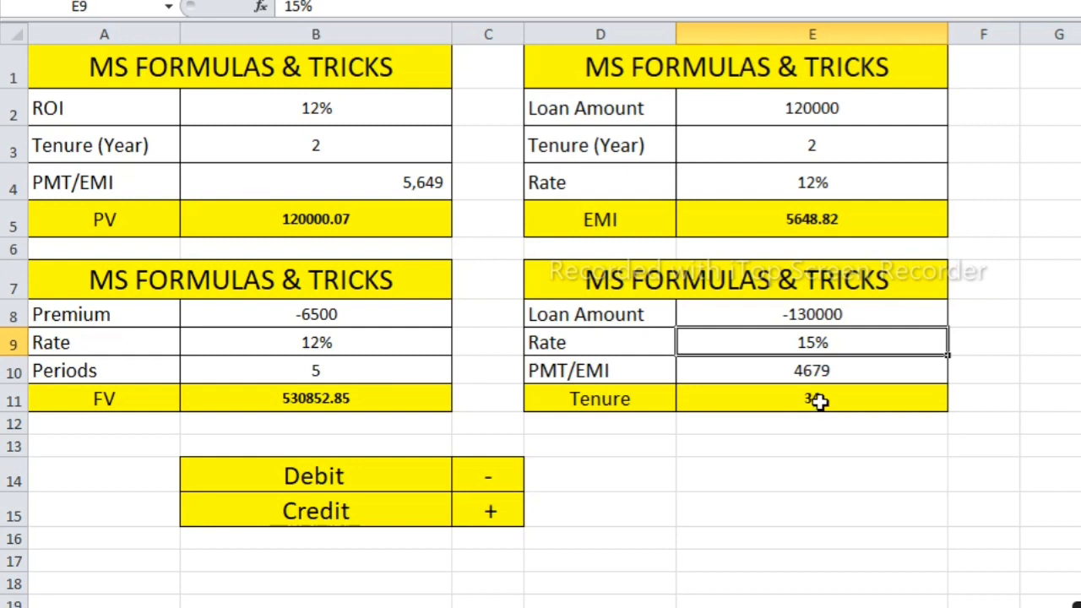
key("ctrl+z")
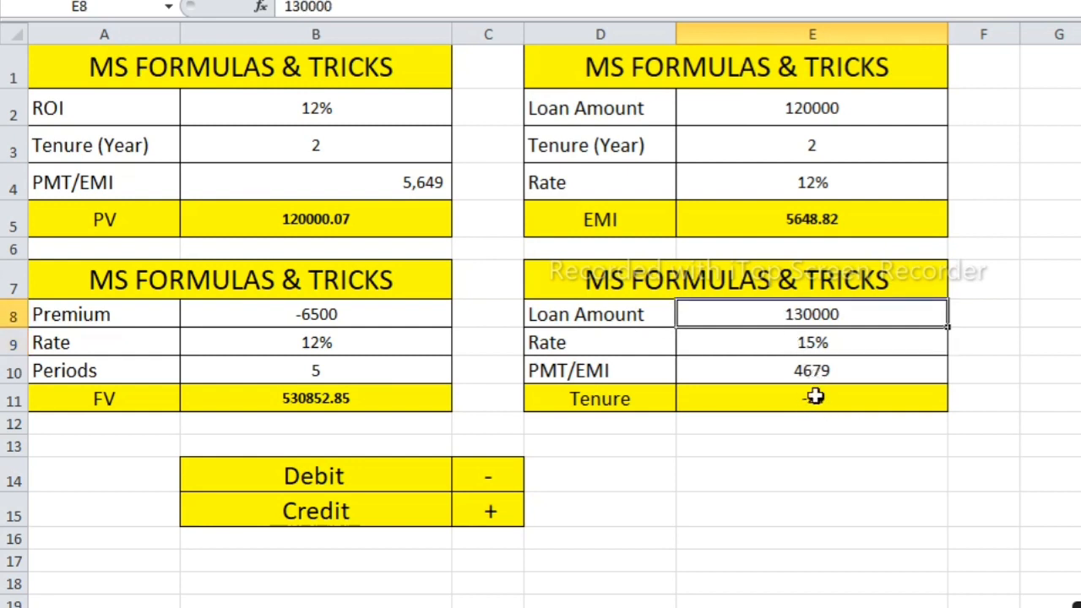
Step: Add a leading minus sign to the tenure formula in cell E11 so it reads =-NPER(E9/12,E10,E8)
double_click(813, 398)
left_click(749, 399)
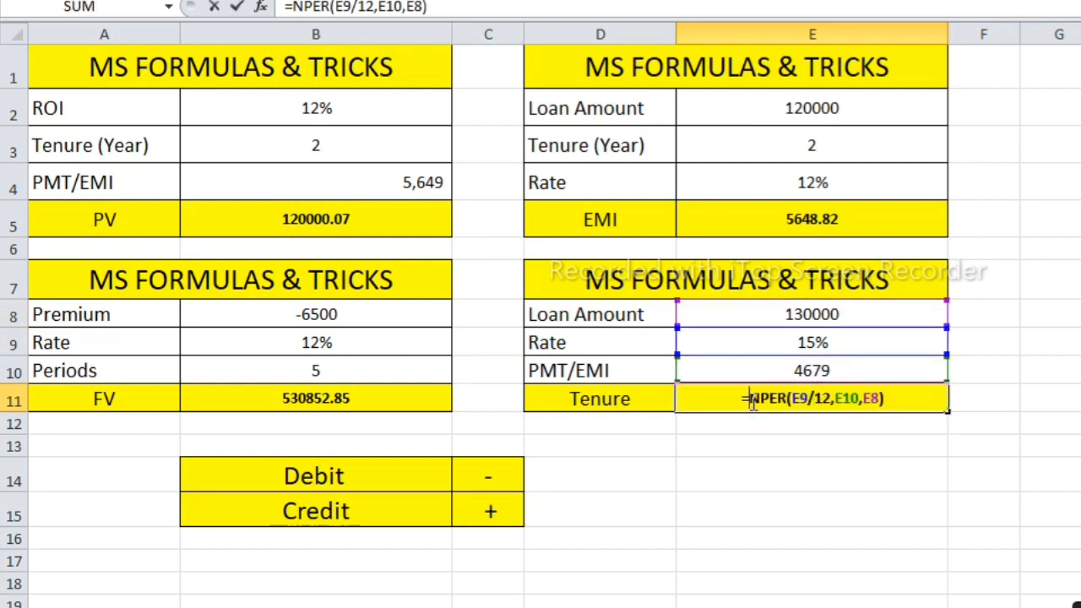
type("-")
key("Return")
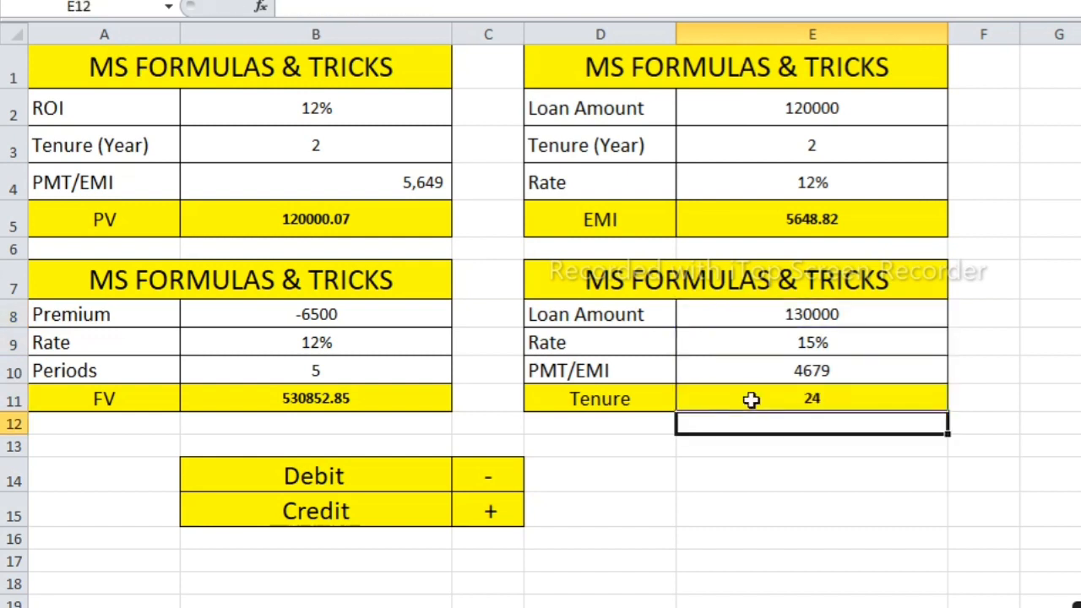
left_click(789, 395)
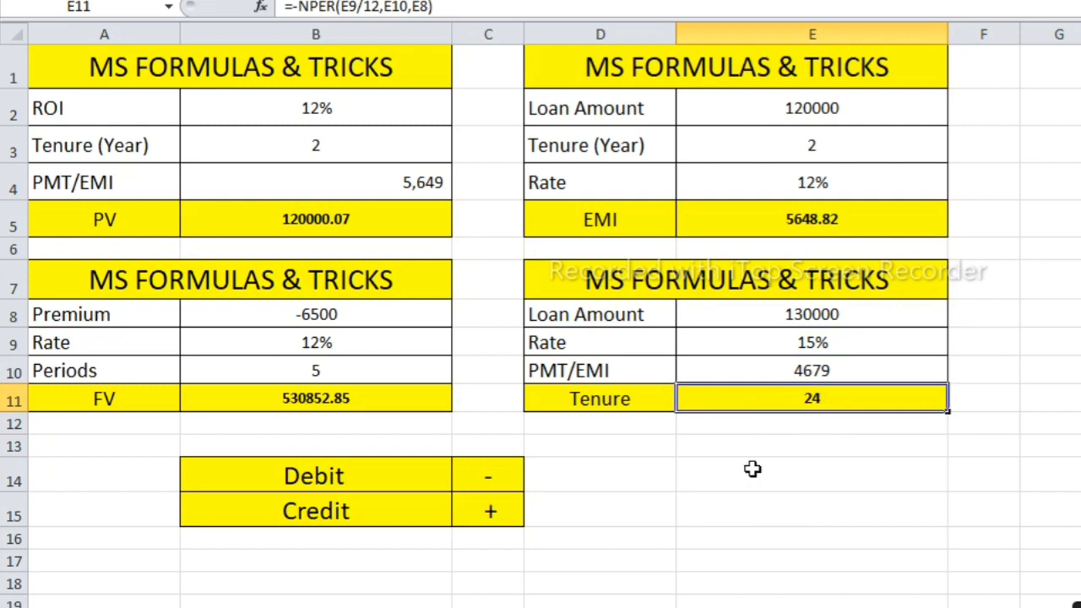
left_click(611, 324)
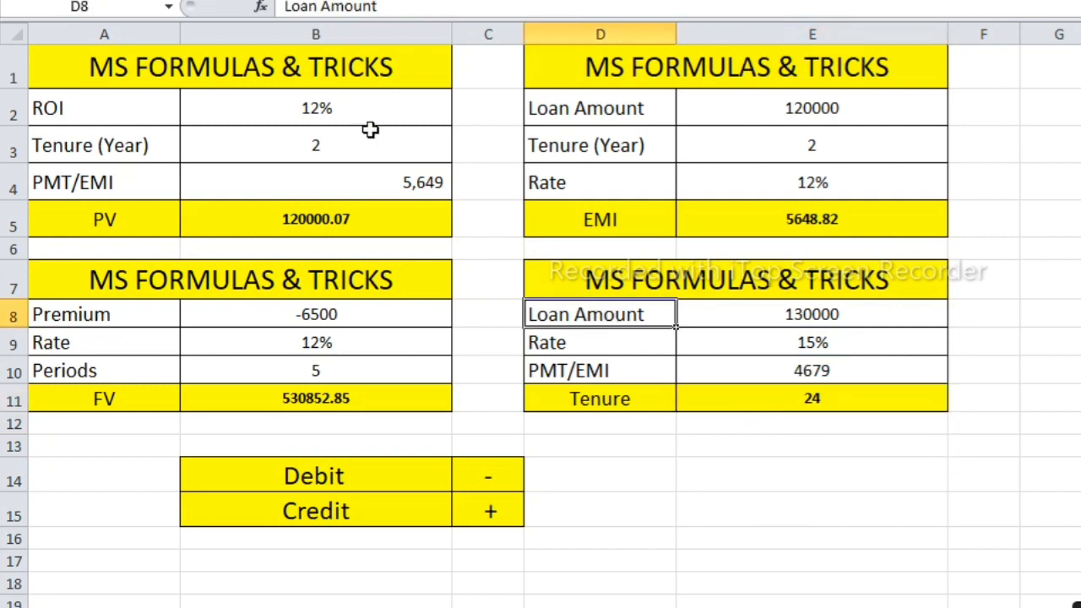
mouse_move(336, 114)
left_mouse_down()
mouse_move(554, 239)
mouse_move(774, 447)
left_mouse_up()
left_click(670, 392)
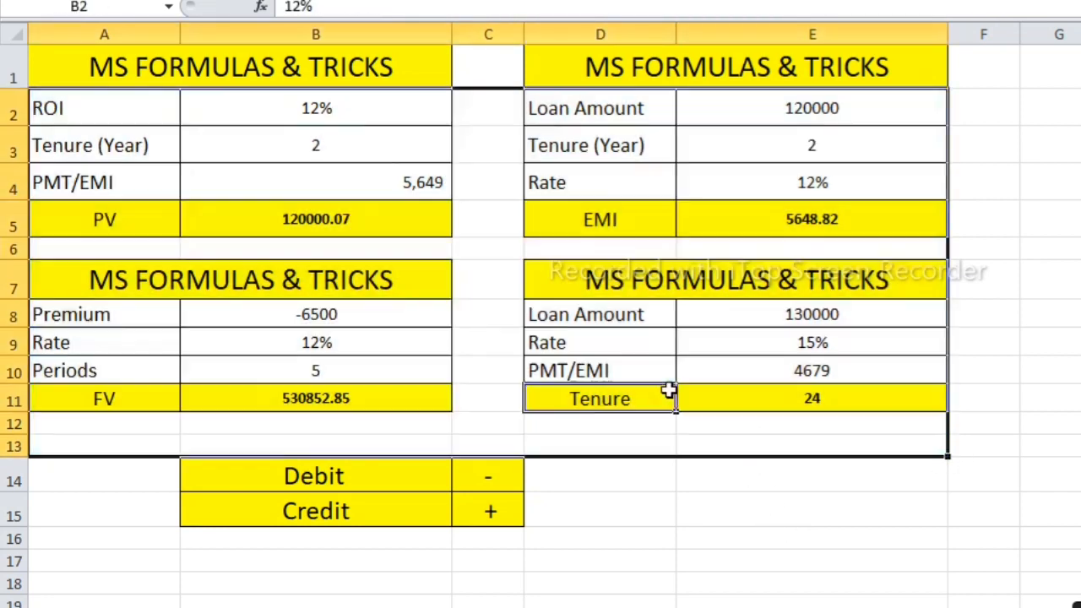